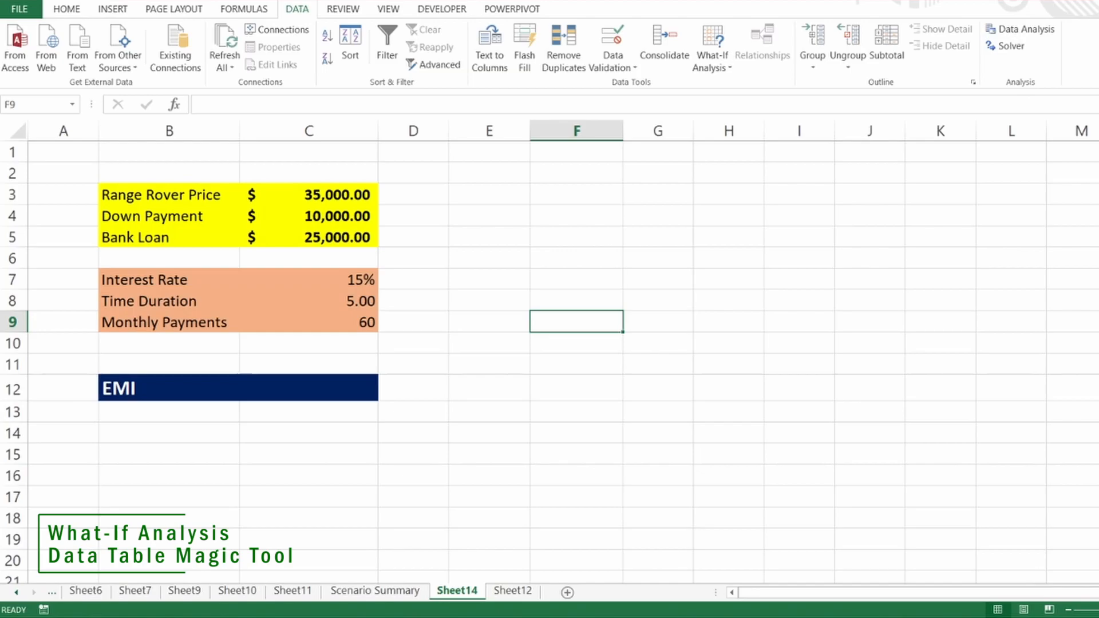
- Review the vehicle price, down payment, bank loan, interest rate and duration figures that feed the EMI calculation
left_click(127, 239)
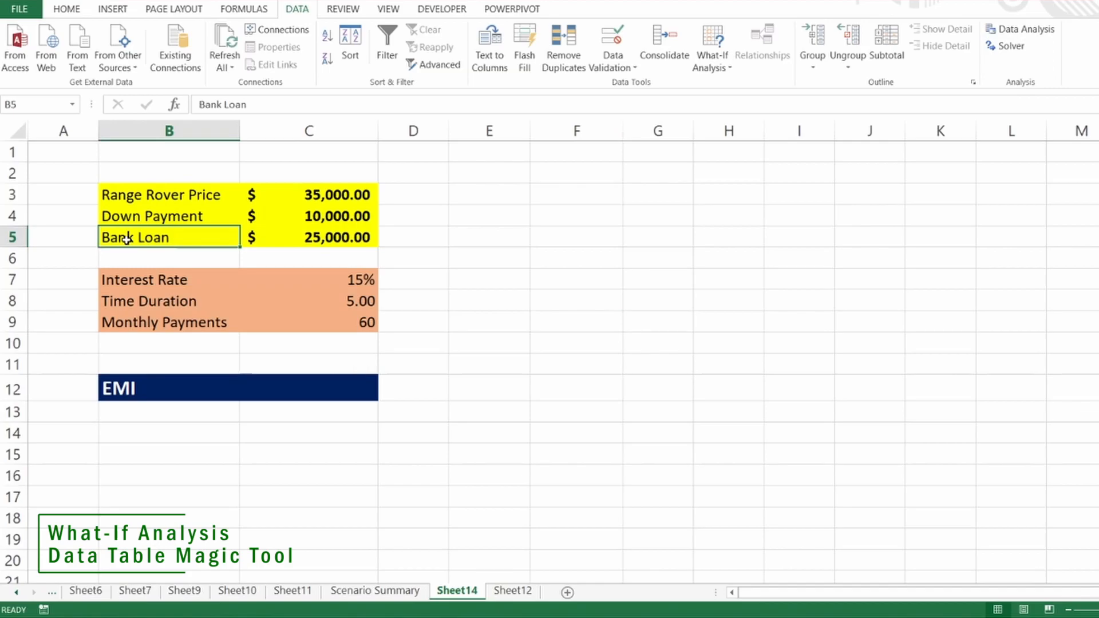
left_click(280, 392)
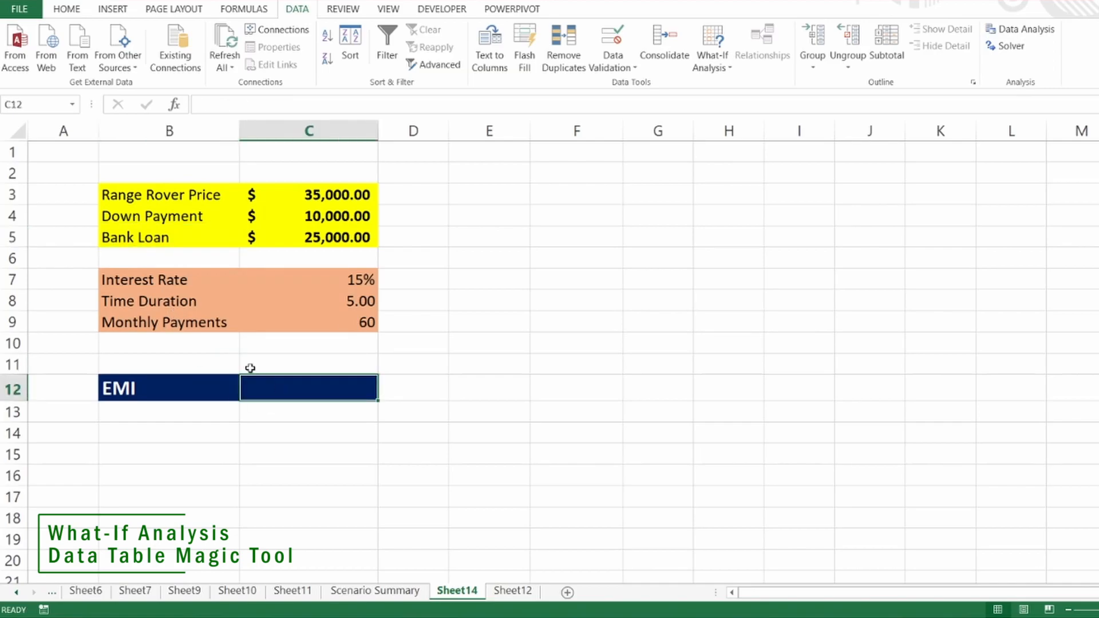
left_click(324, 195)
left_click_drag(324, 196, 331, 222)
left_click(186, 218)
left_click_drag(179, 240, 284, 239)
left_click_drag(172, 281, 320, 316)
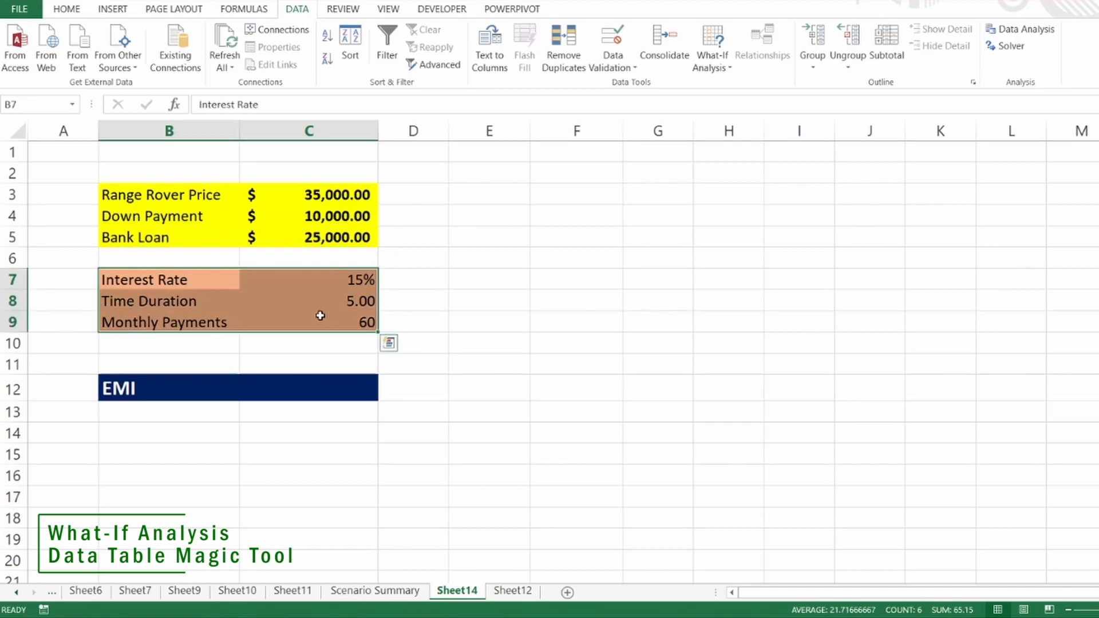
- Calculate the EMI in C12 with a PMT formula using C7/12 as rate, C9 as number of payments and C5 as loan amount
left_click(312, 385)
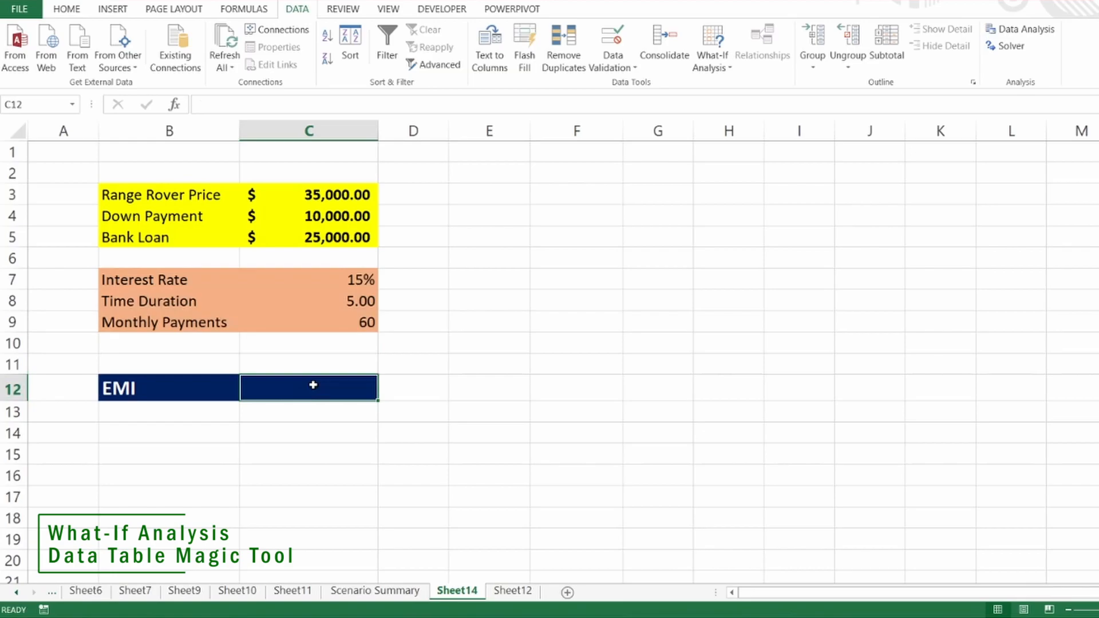
type("=pmt(")
left_click(355, 279)
type("/12,")
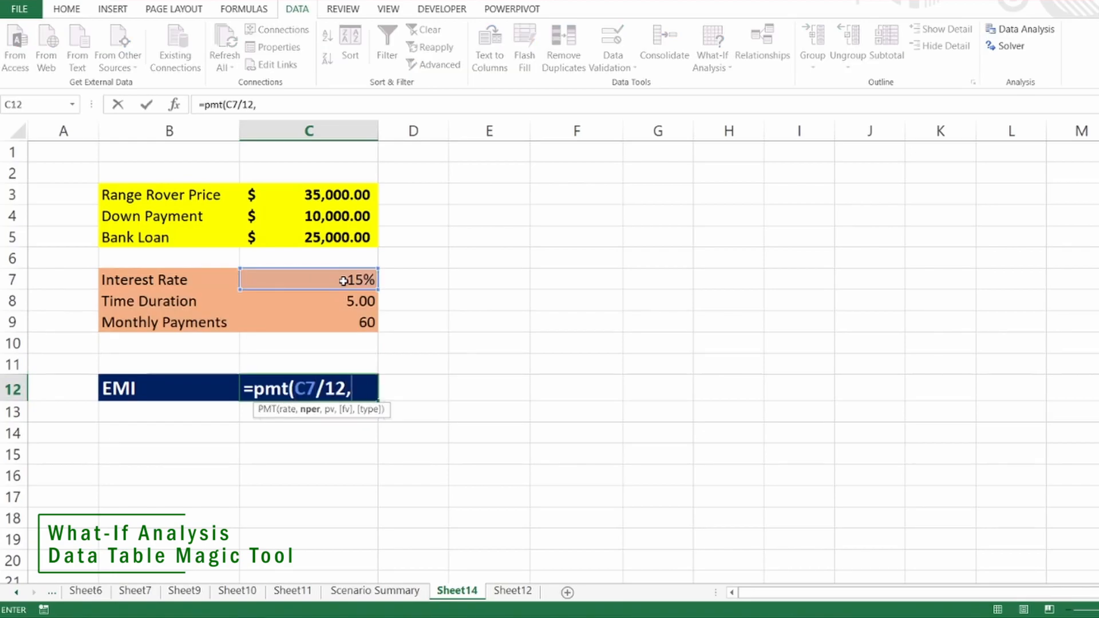
left_click(362, 322)
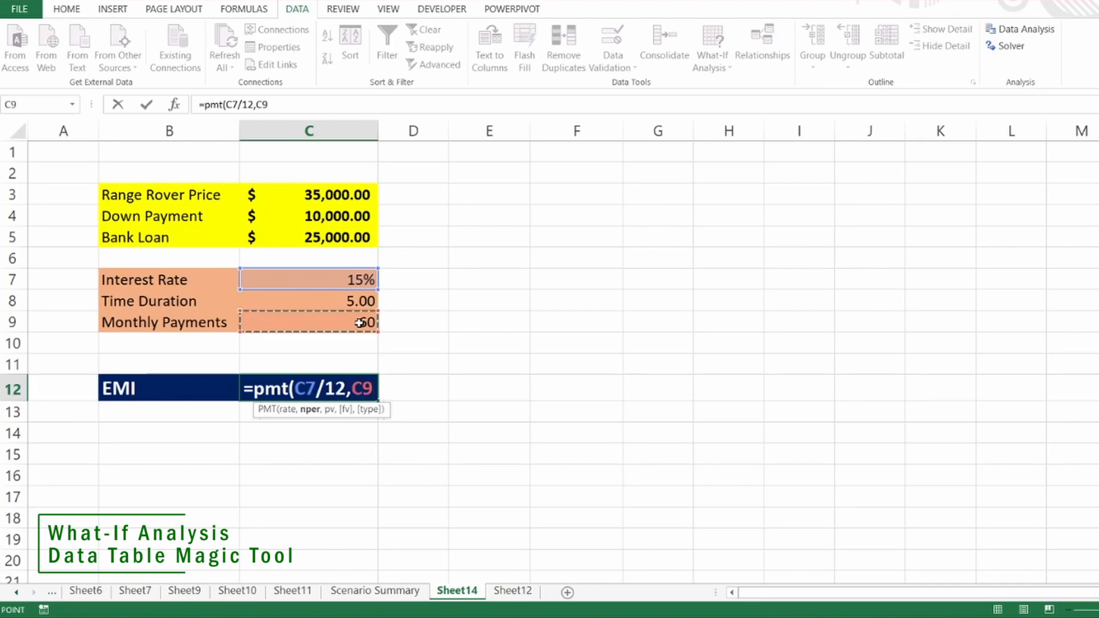
type(",")
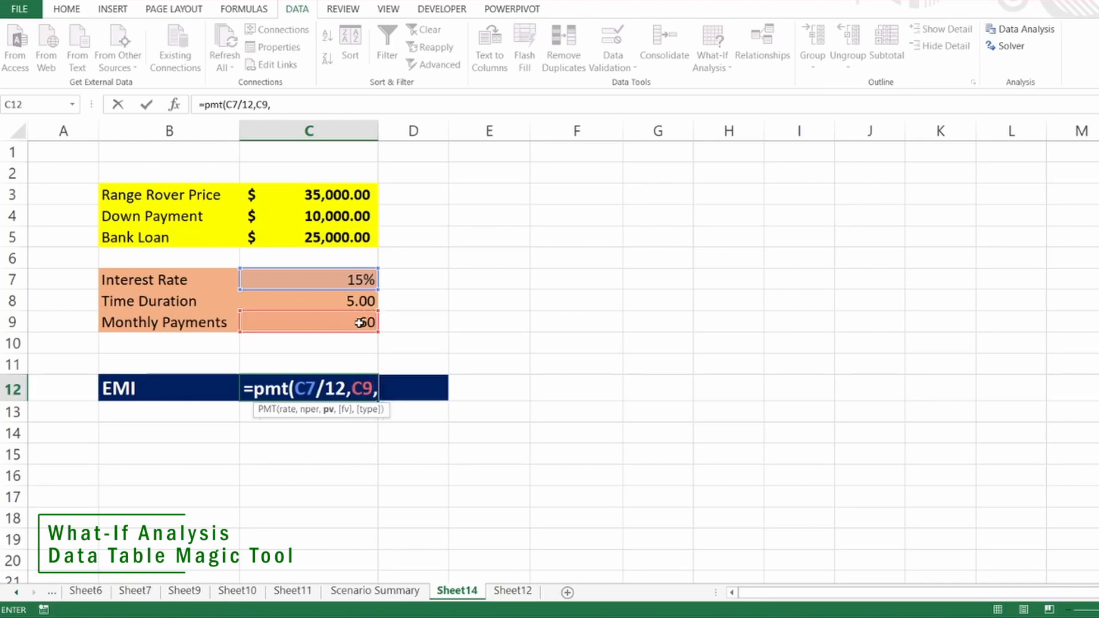
left_click(302, 238)
key("Return")
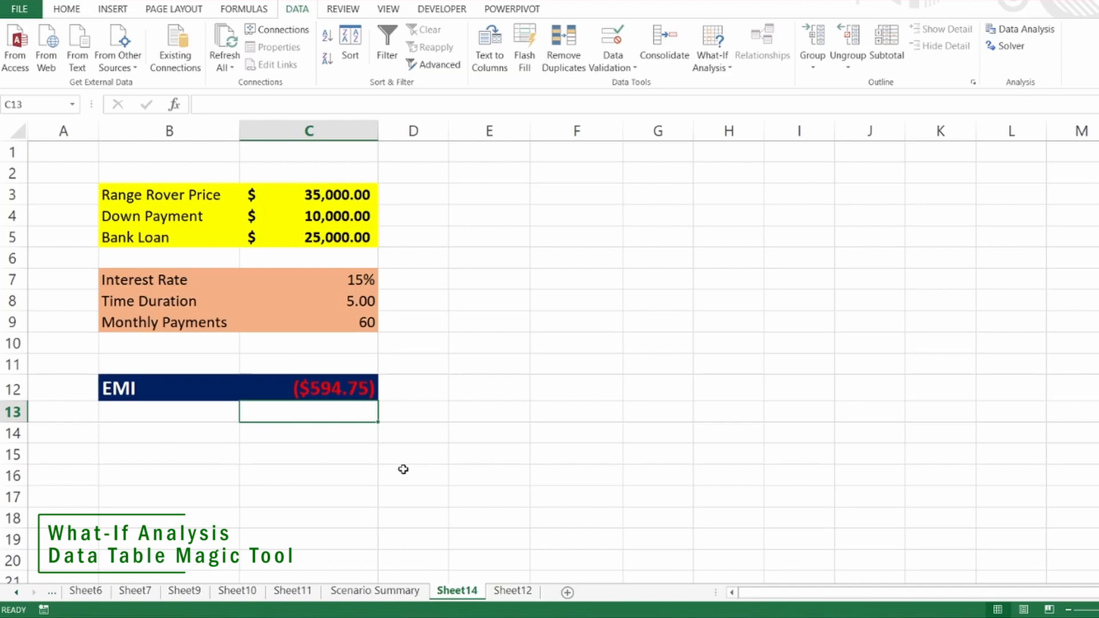
- Label E3 as EMI and link F3 to the calculated EMI with the formula =C12
left_click(495, 195)
type("EMI")
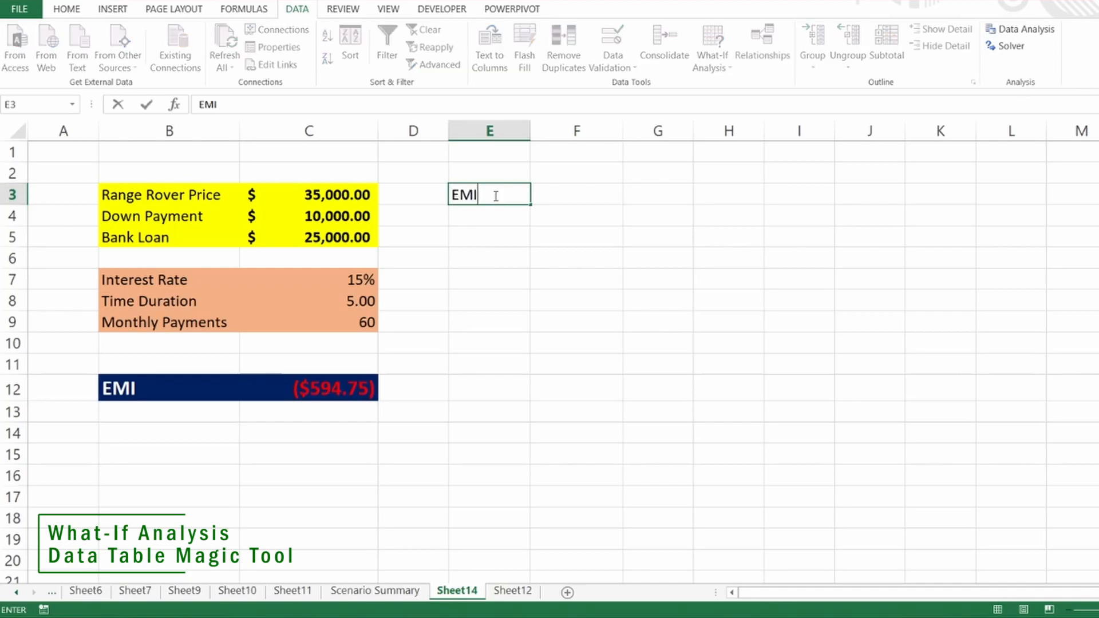
key("Tab")
type("=")
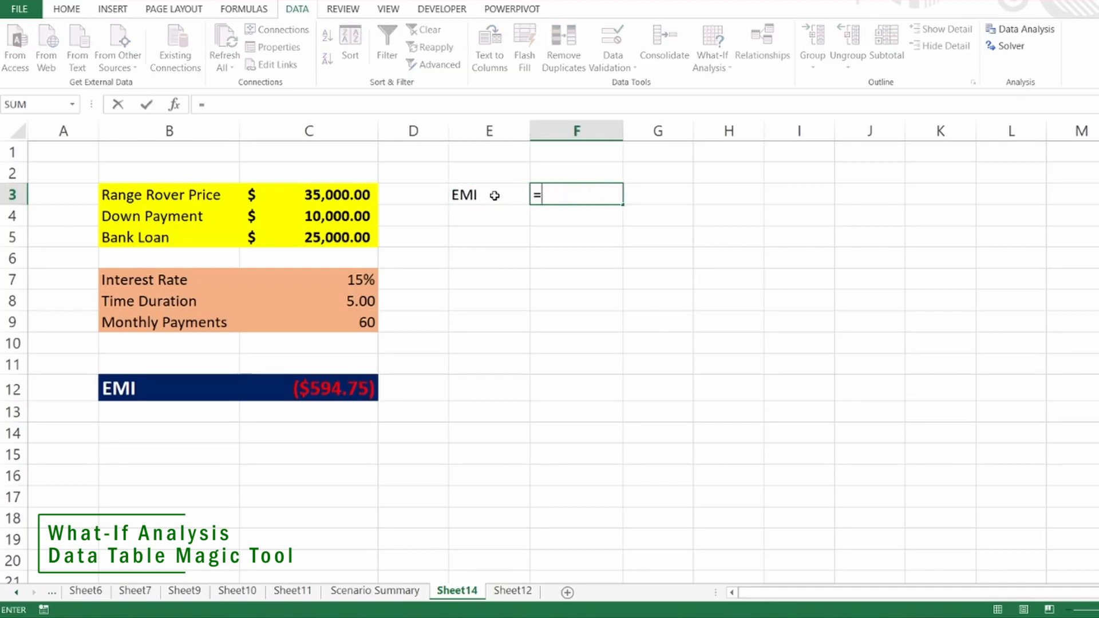
left_click(331, 385)
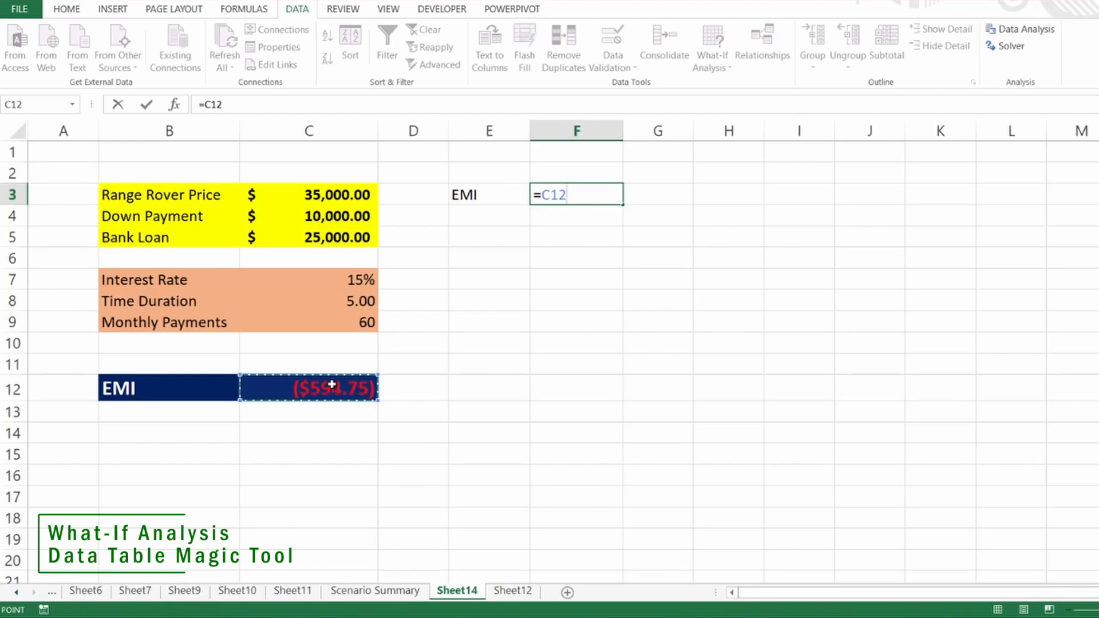
key("Return")
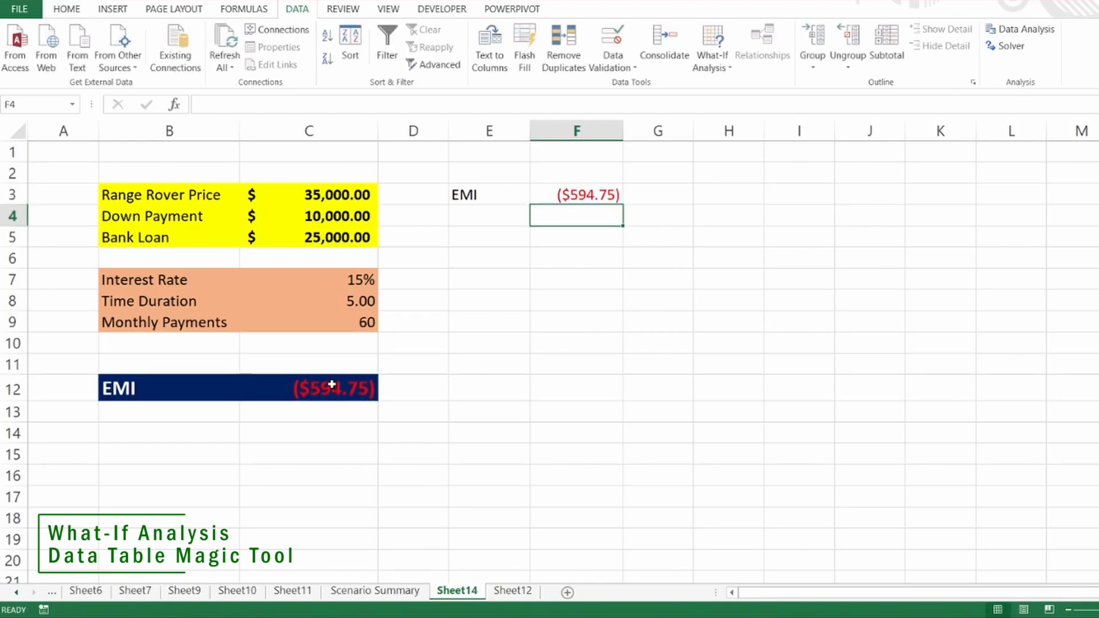
- List the loan amounts 5000, 10,000, 15,000, 18000, 20000, 30000, 40000 and 50000 down cells E4 to E11
left_click(482, 214)
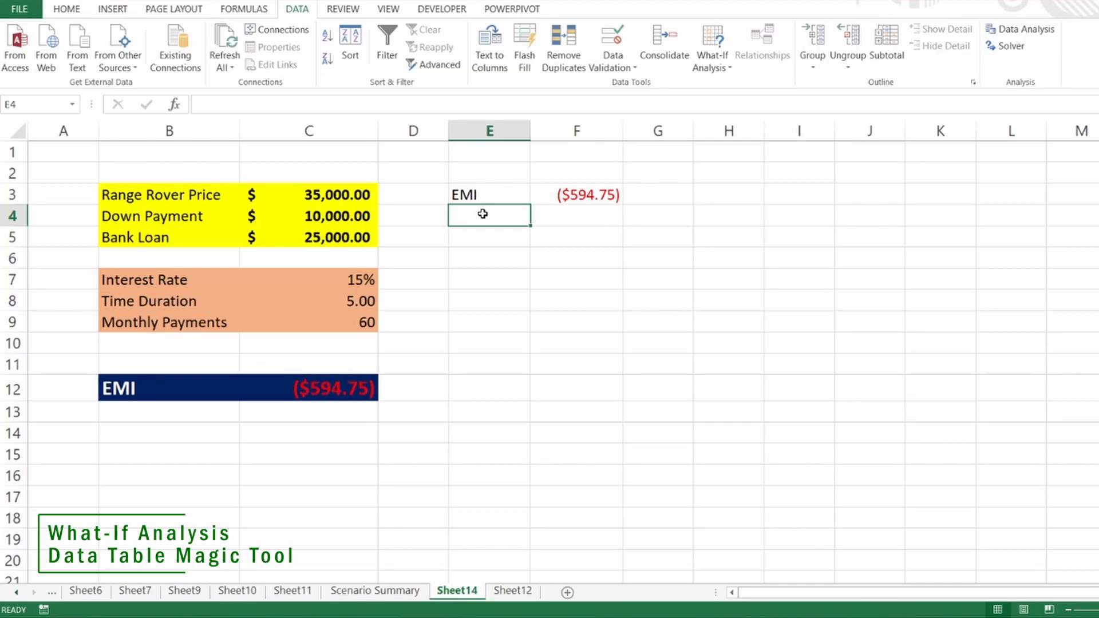
left_click(300, 236)
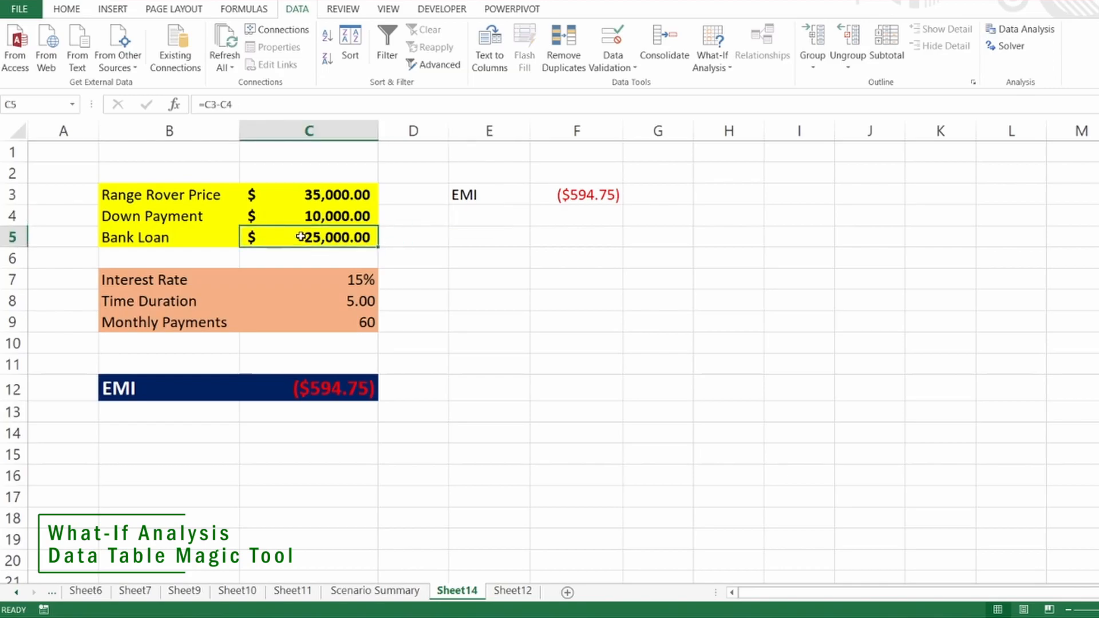
left_click(460, 223)
type("5000")
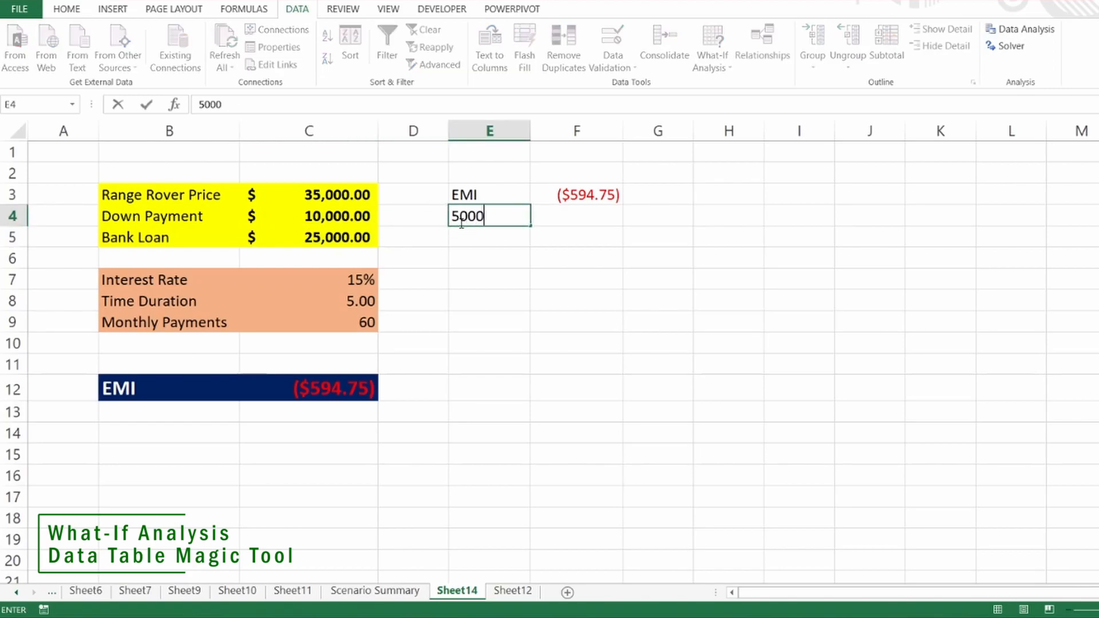
key("Return")
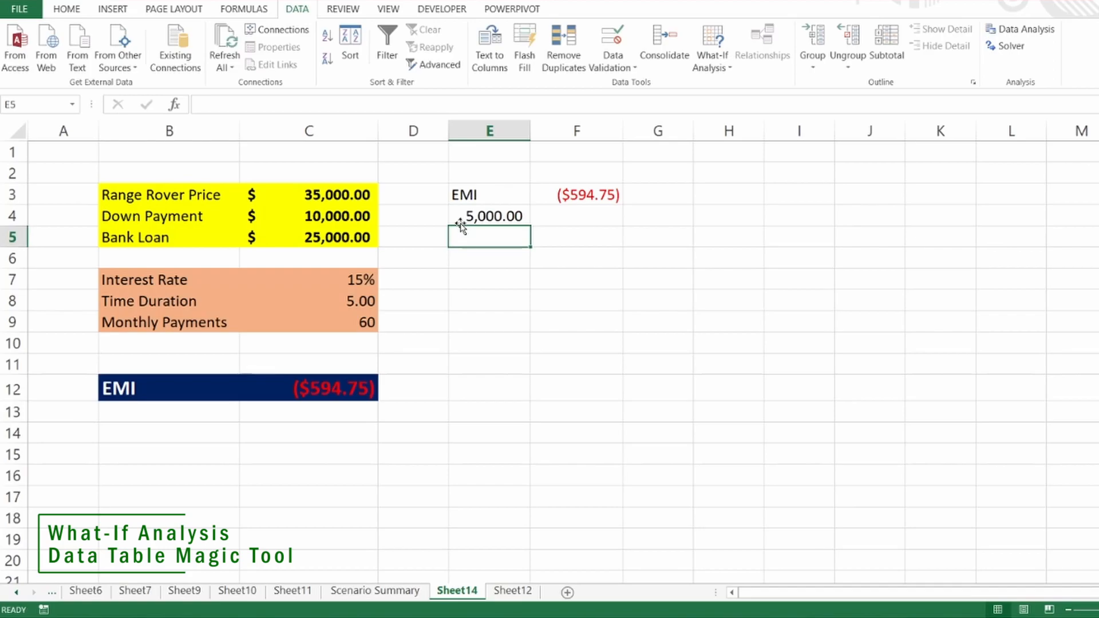
type("10,000")
key("Return")
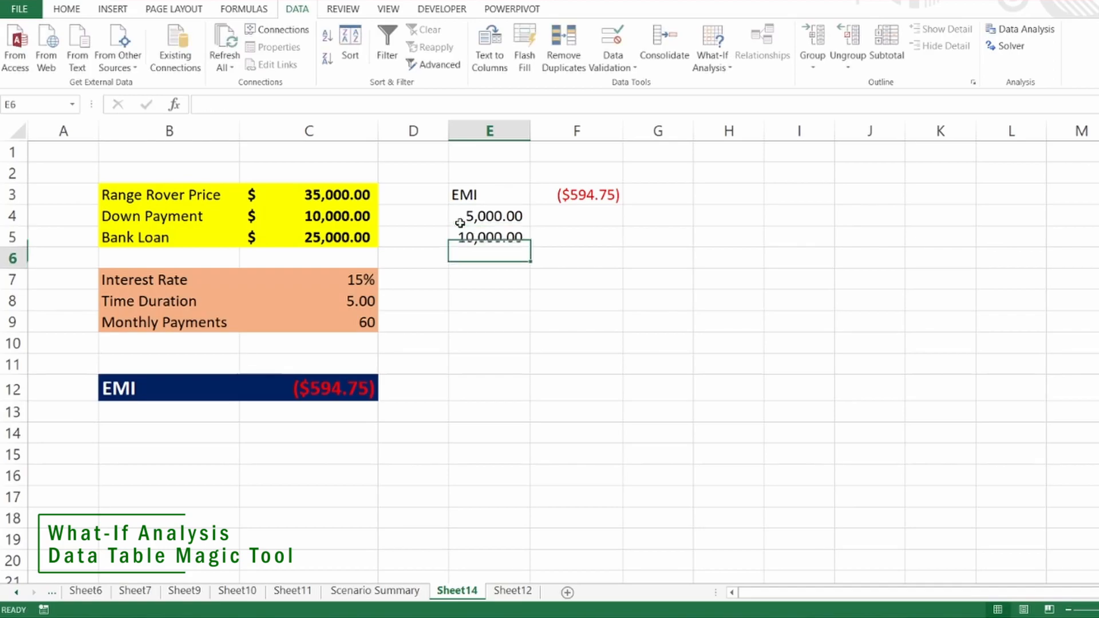
type("15")
type(",000")
key("Return")
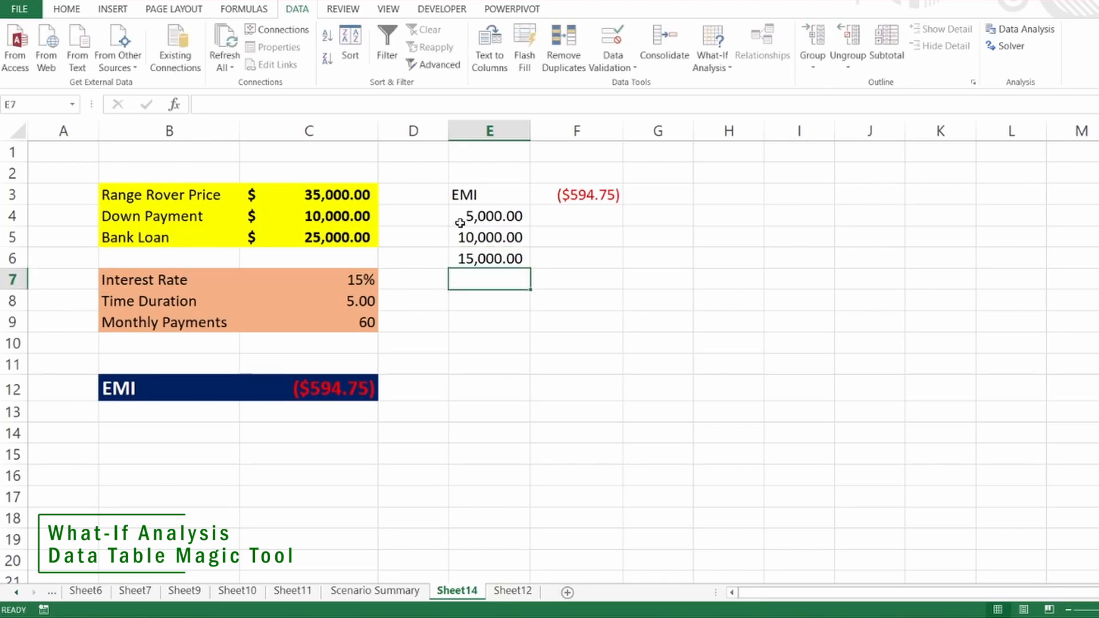
type("18000")
key("Return")
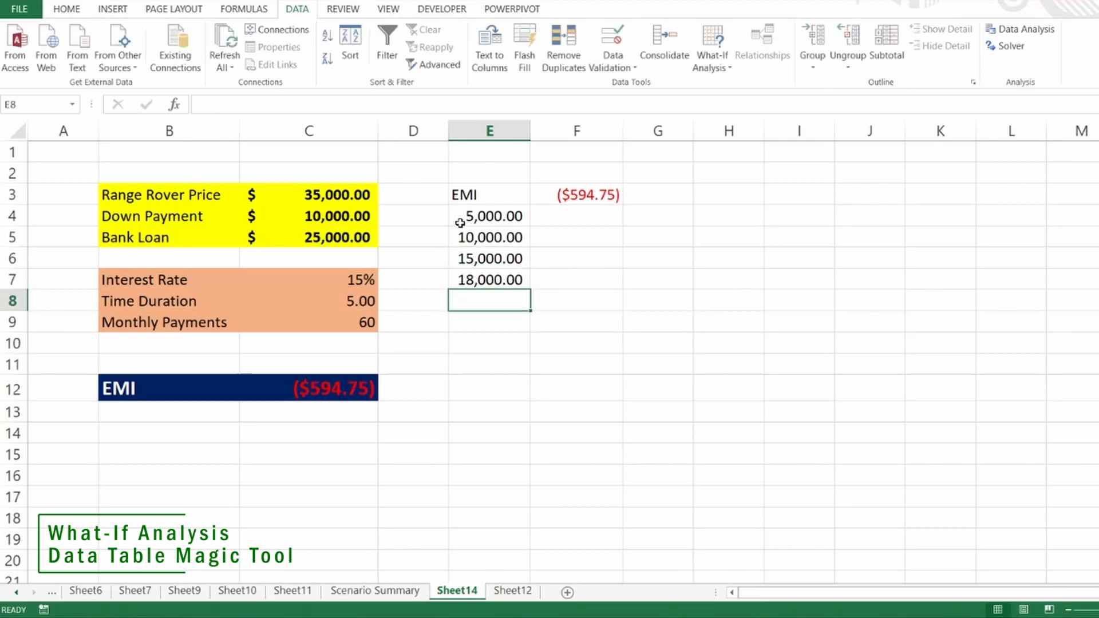
type("20000")
key("Return")
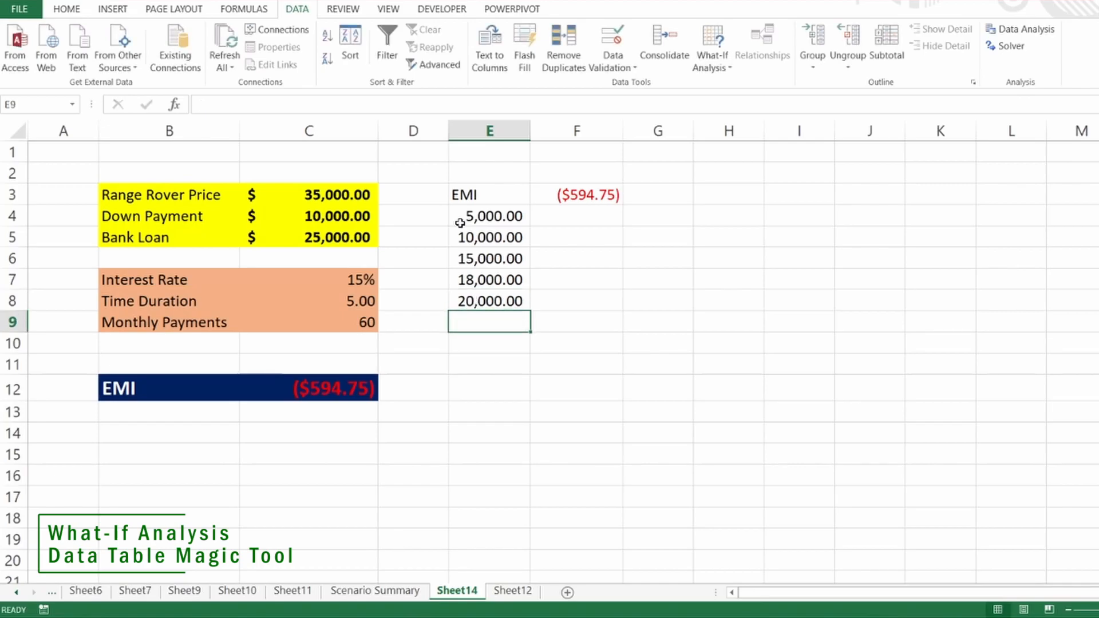
type("30000")
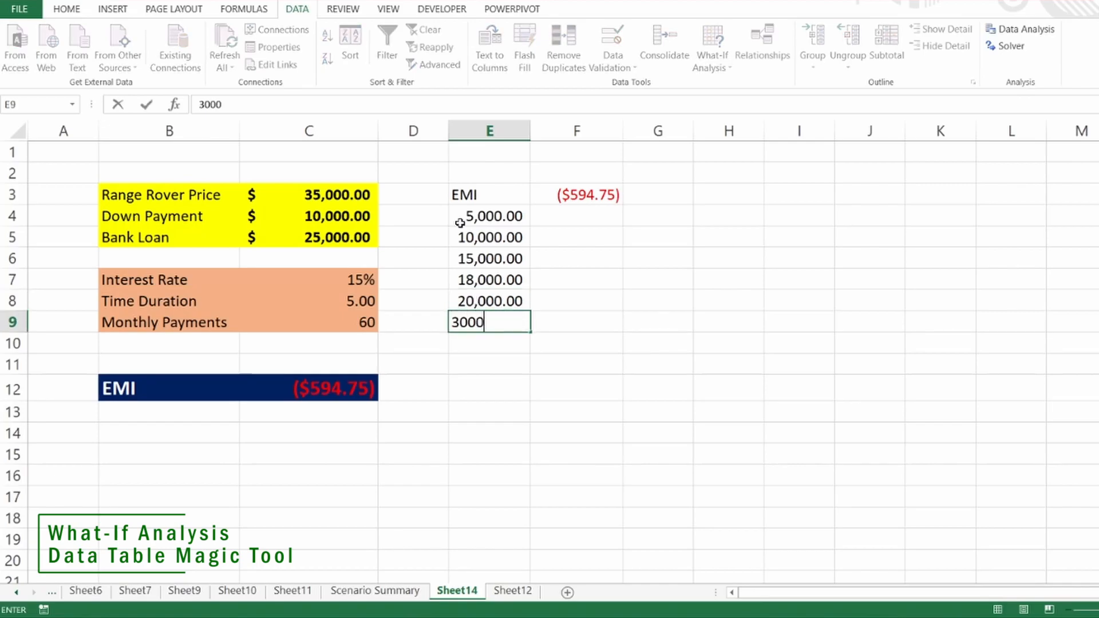
key("Return")
type("40000")
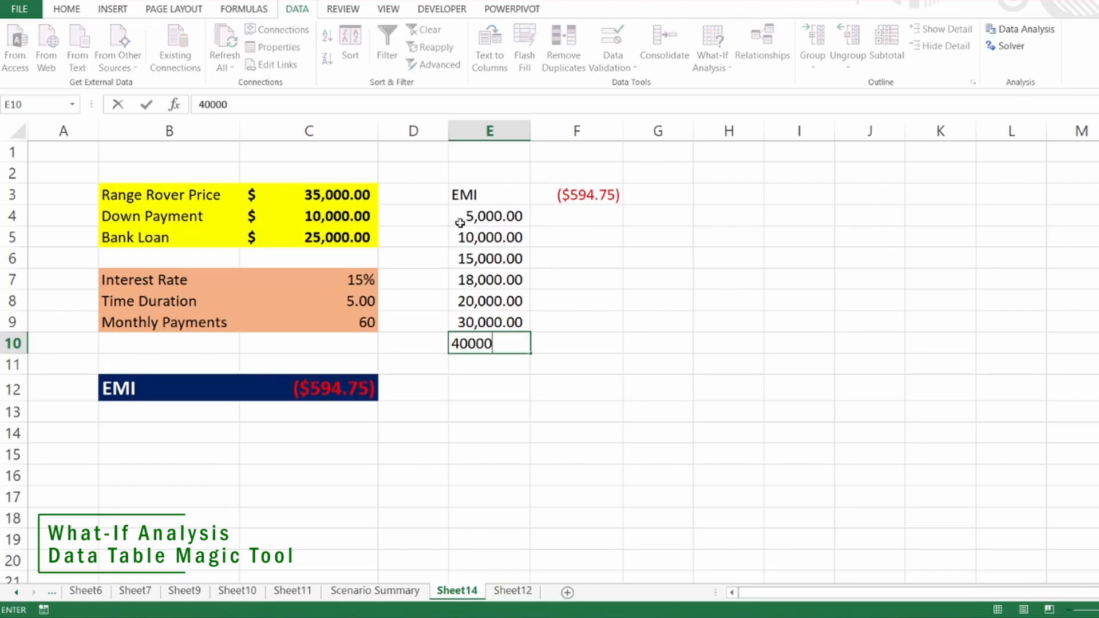
key("Return")
type("50000")
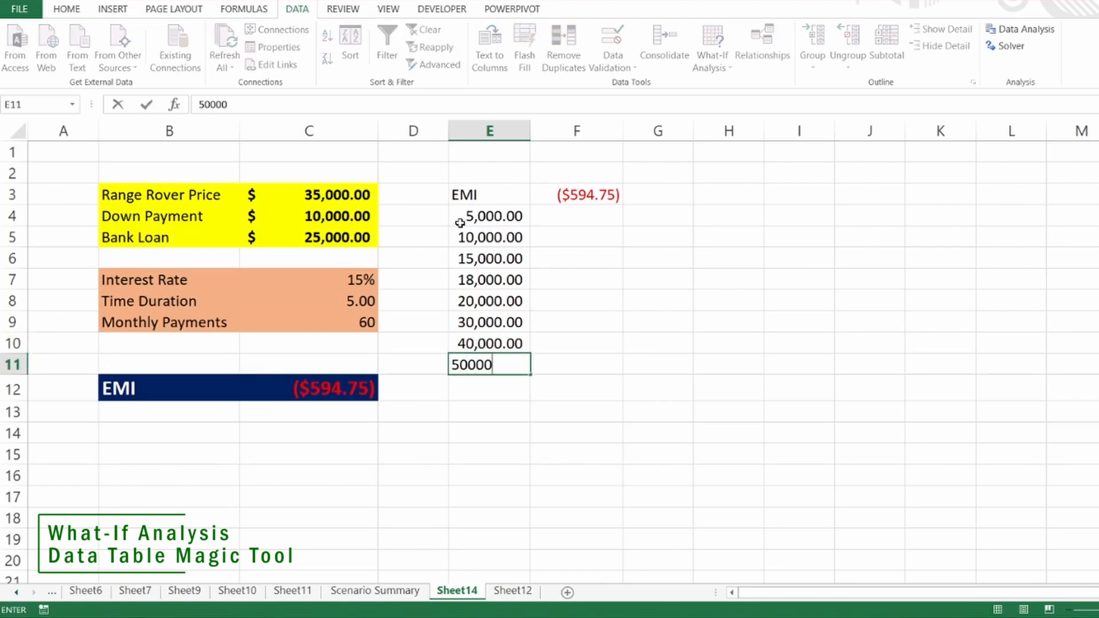
key("Return")
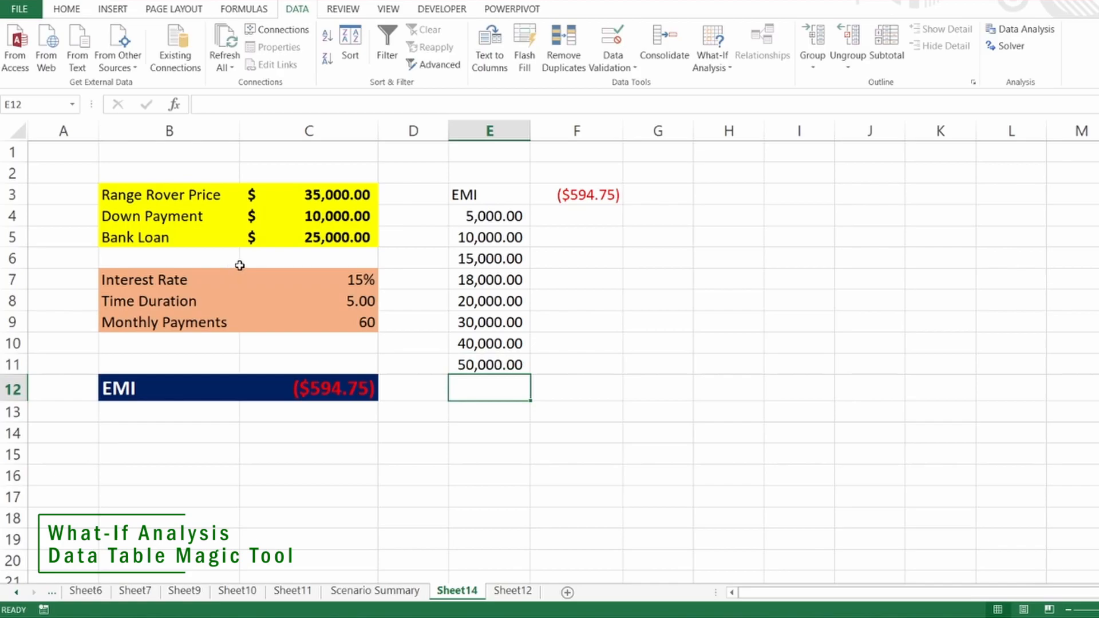
- Format the loan amounts in E4:E11 with the dollar accounting number format
left_click(265, 238)
left_click_drag(509, 225, 514, 367)
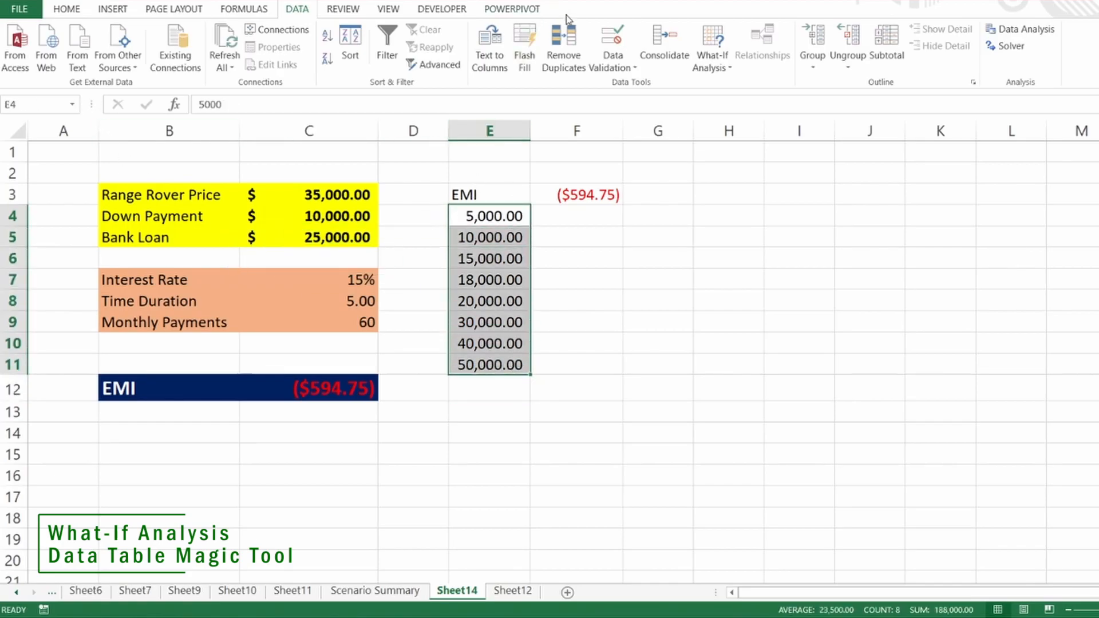
left_click(78, 10)
left_click(498, 63)
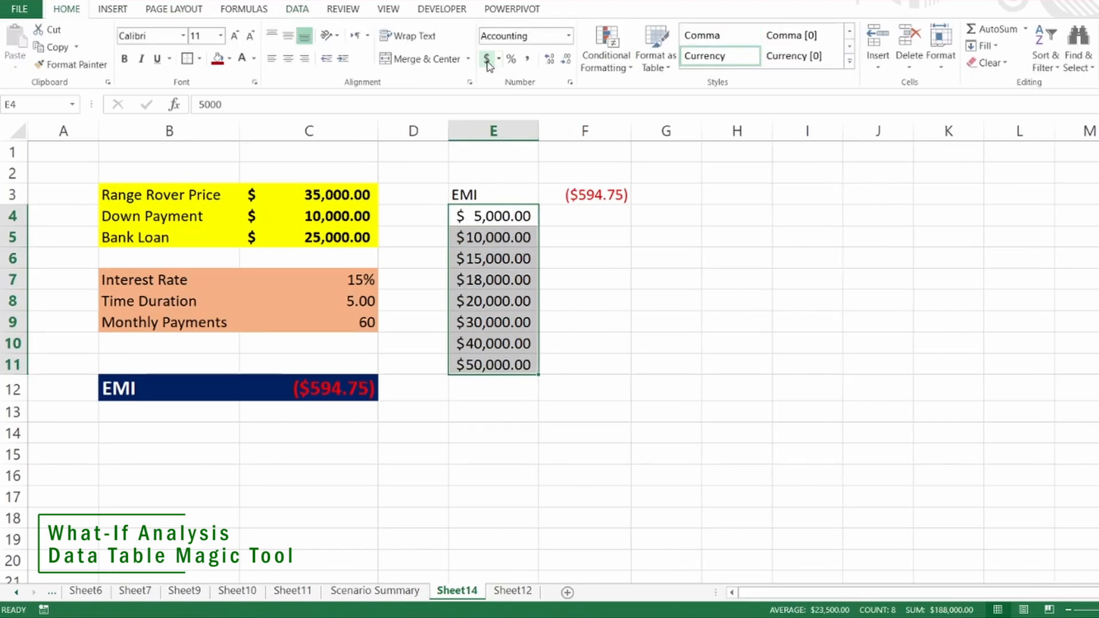
- Create a one-variable what-if data table over E3:F11 with the bank loan cell C5 as the column input cell
left_click(628, 238)
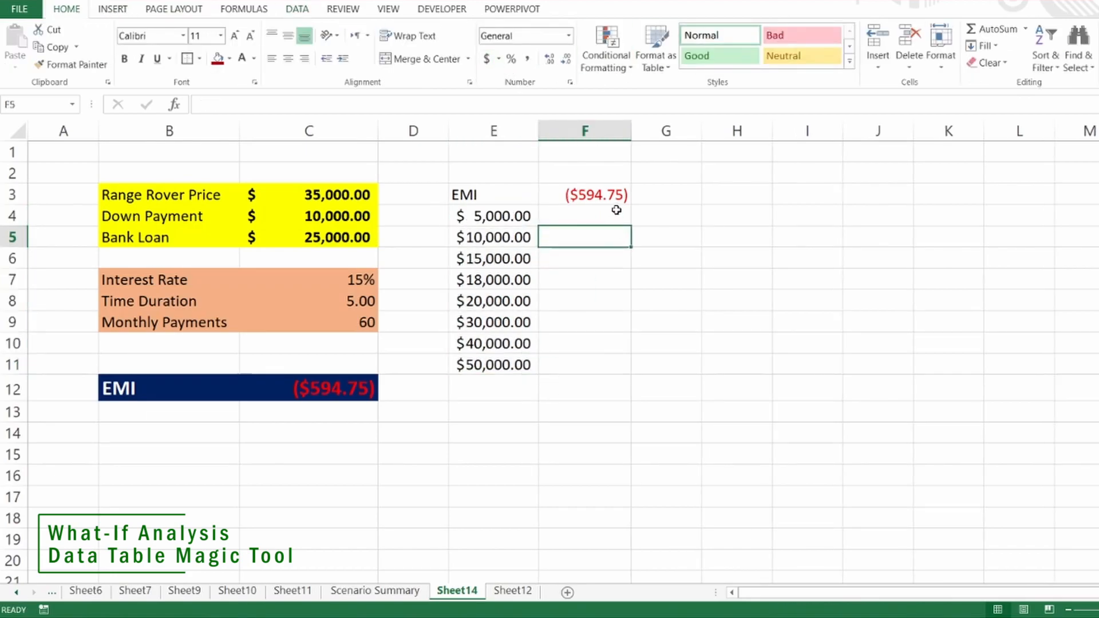
left_click(617, 214)
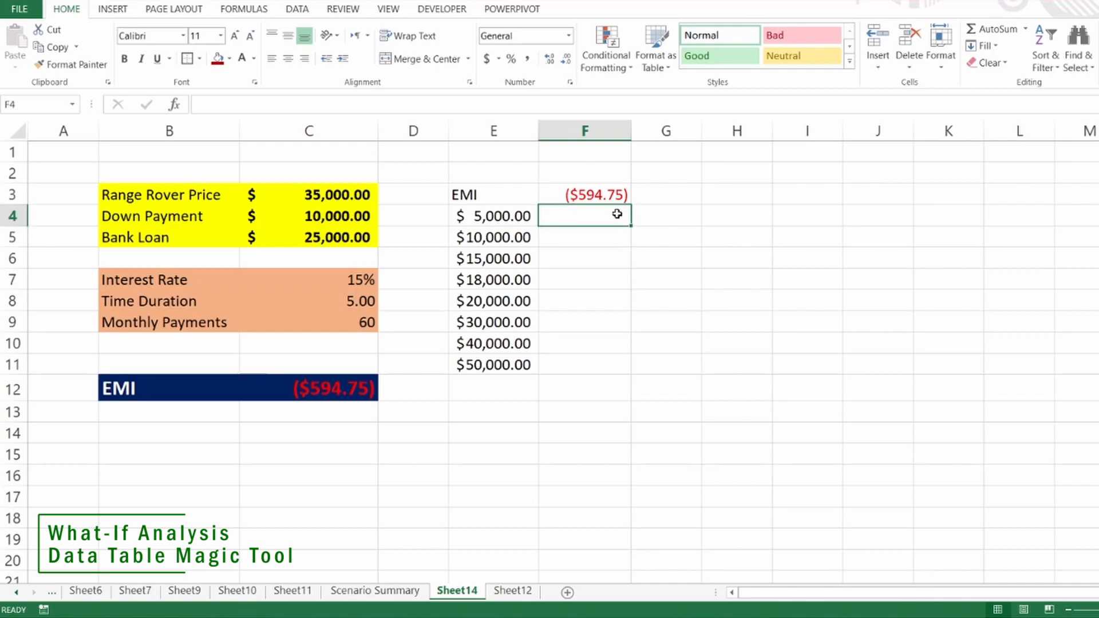
left_click_drag(498, 195, 593, 368)
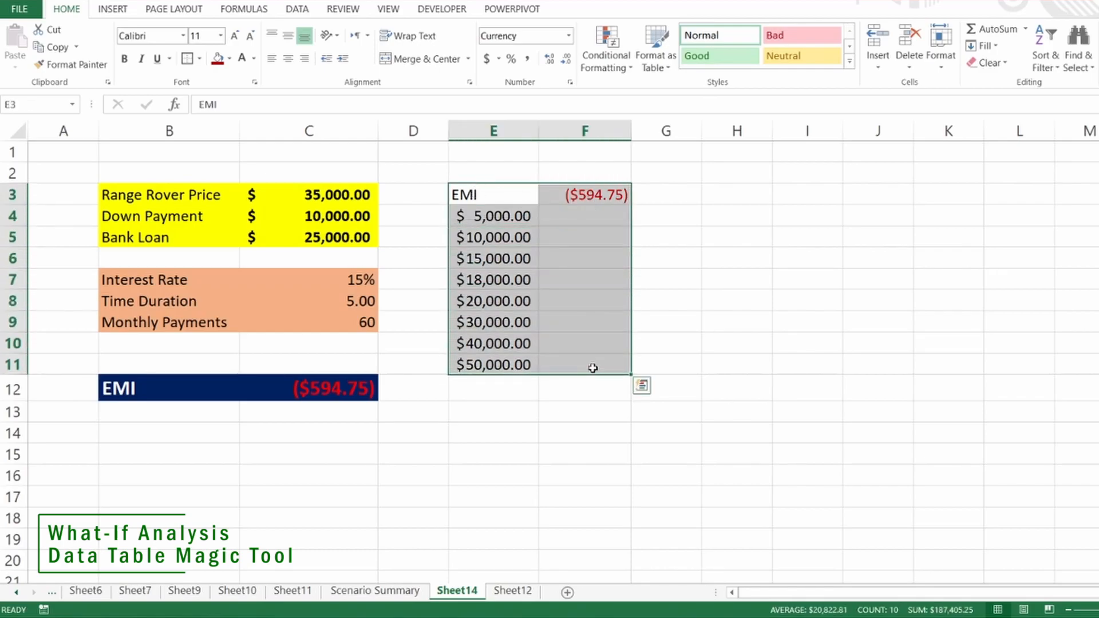
left_click(296, 11)
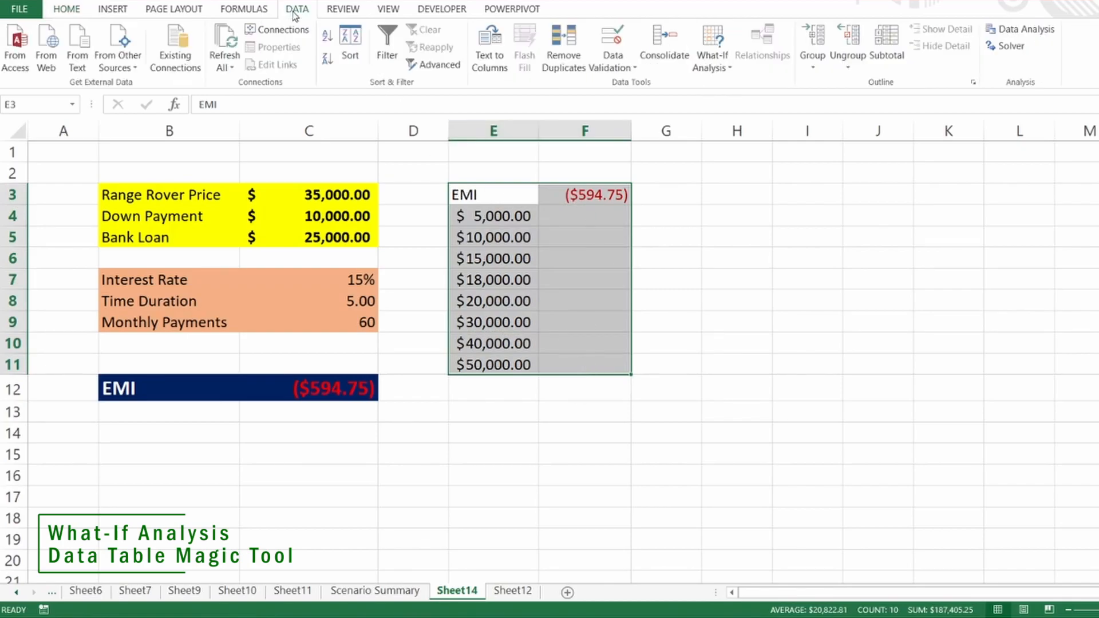
left_click(726, 54)
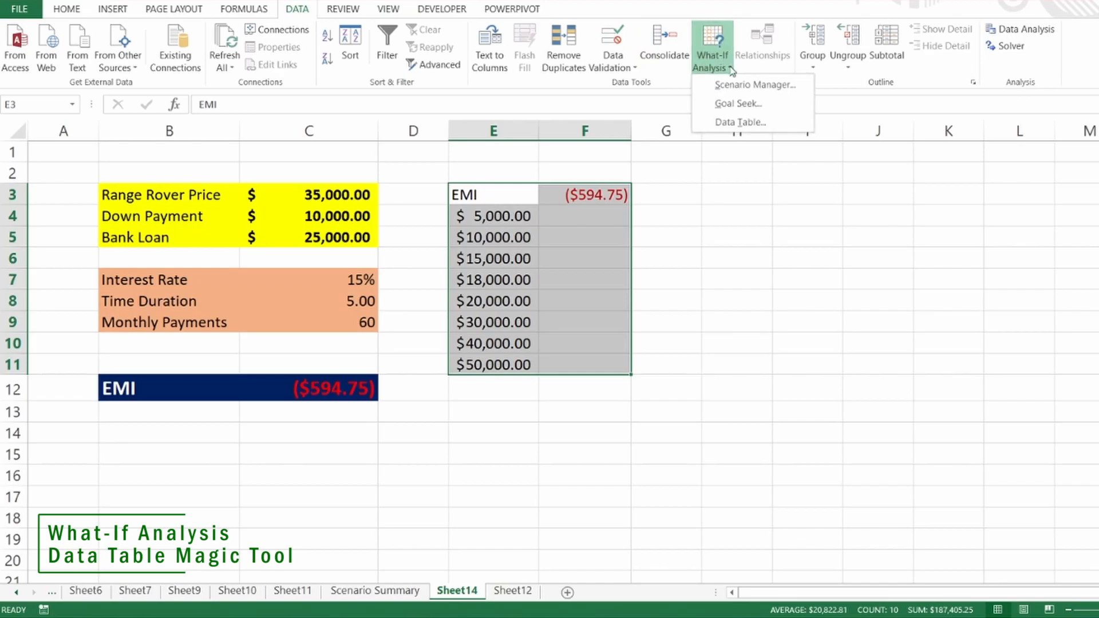
left_click(778, 124)
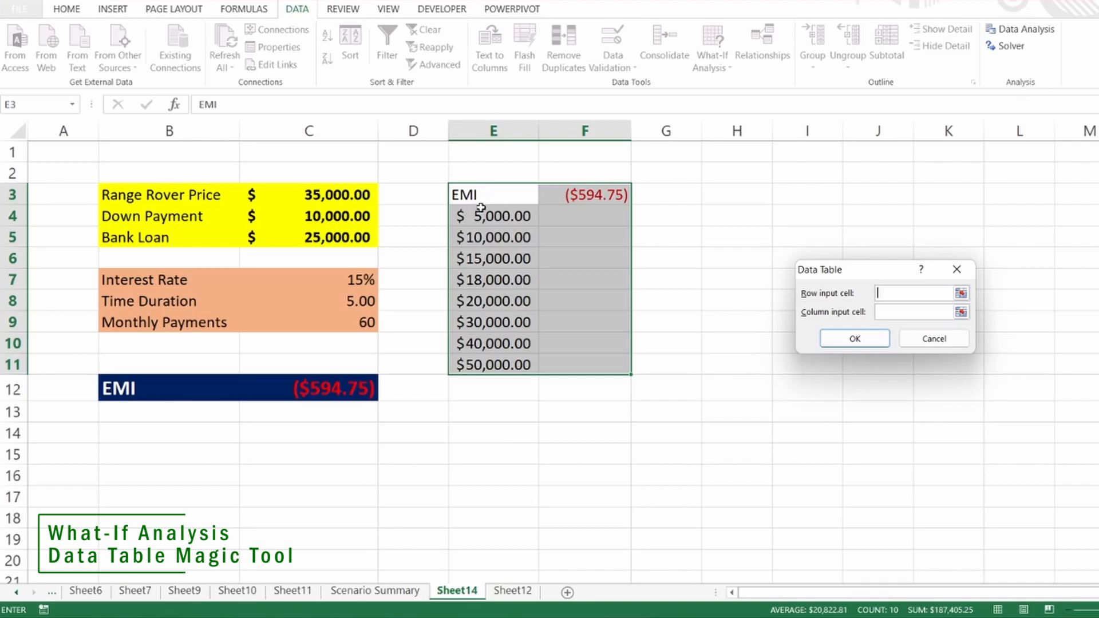
left_click(960, 312)
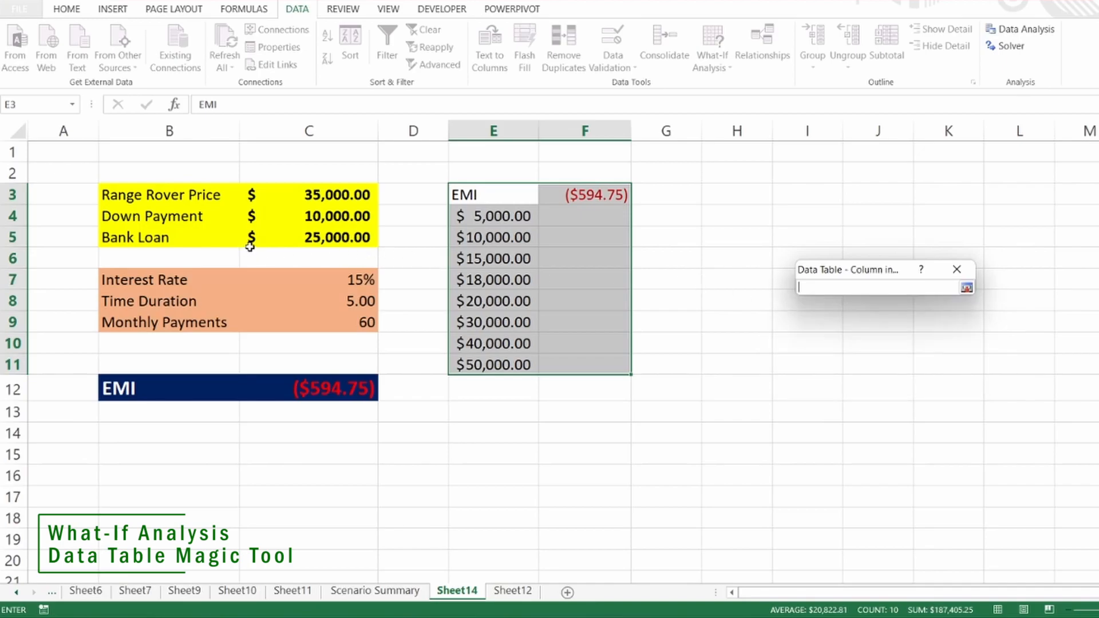
left_click(341, 237)
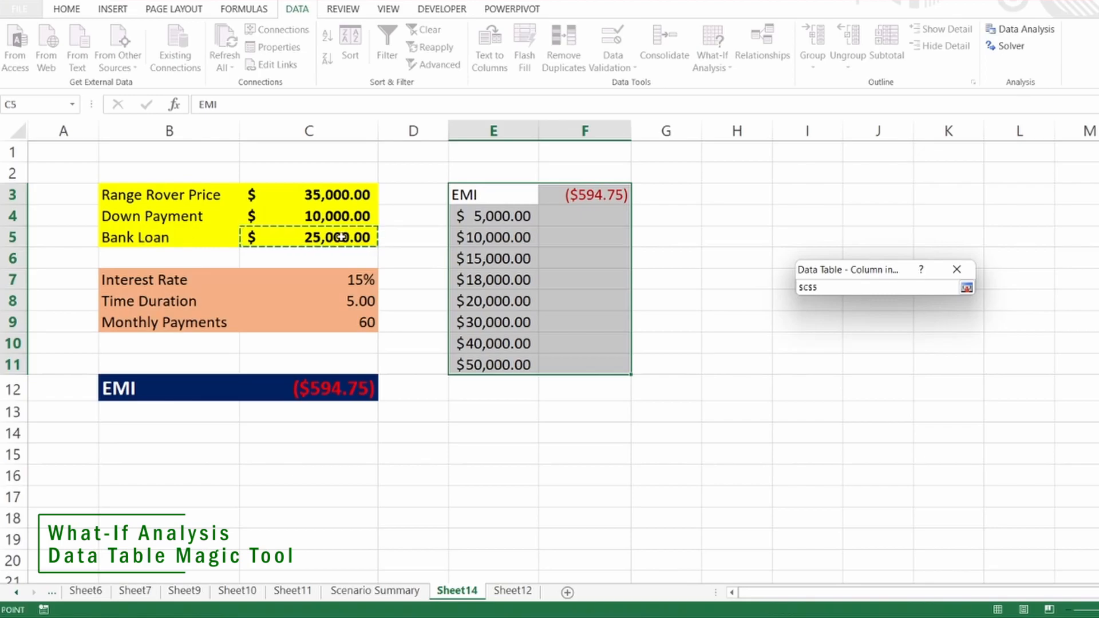
key("Return")
left_click(855, 338)
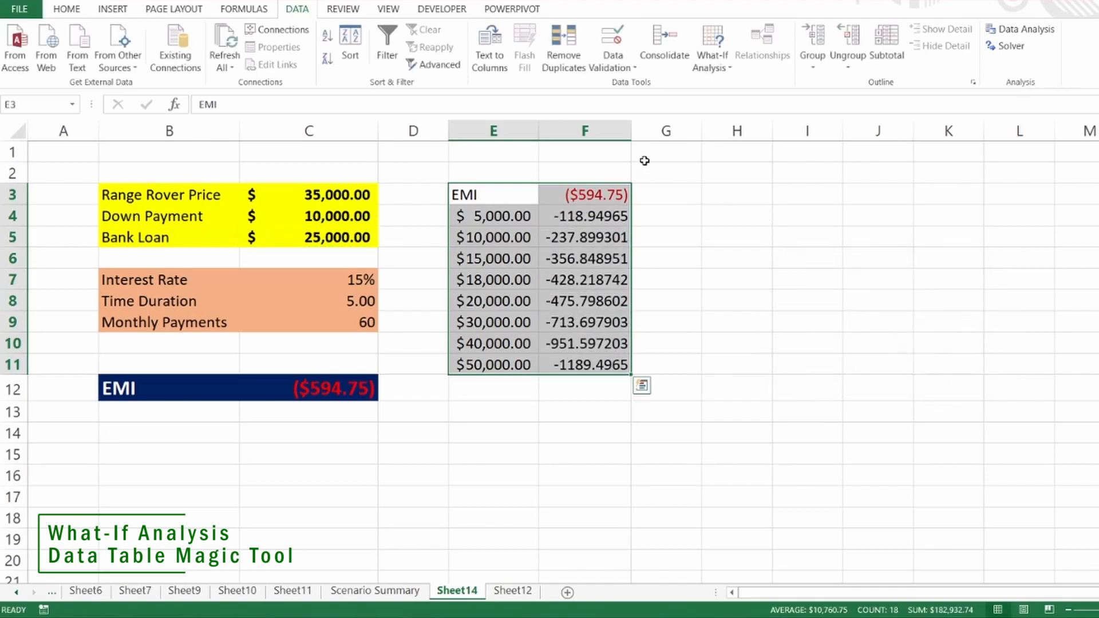
- Copy the formatting of the EMI result in C12 onto the data table results F4:F11 and autofit column F
double_click(631, 136)
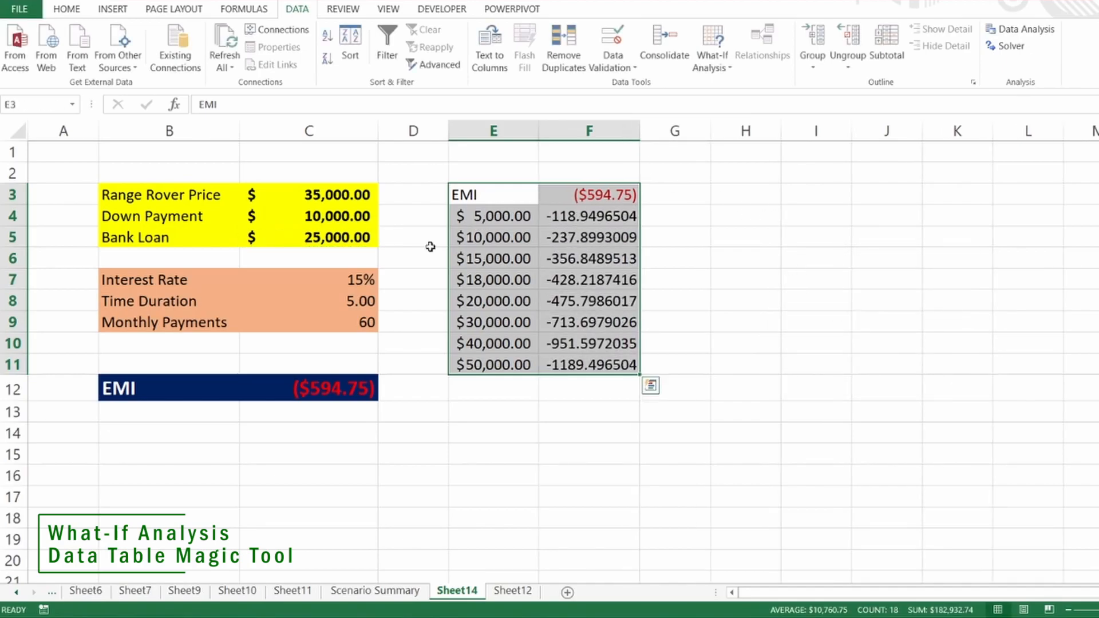
left_click(300, 385)
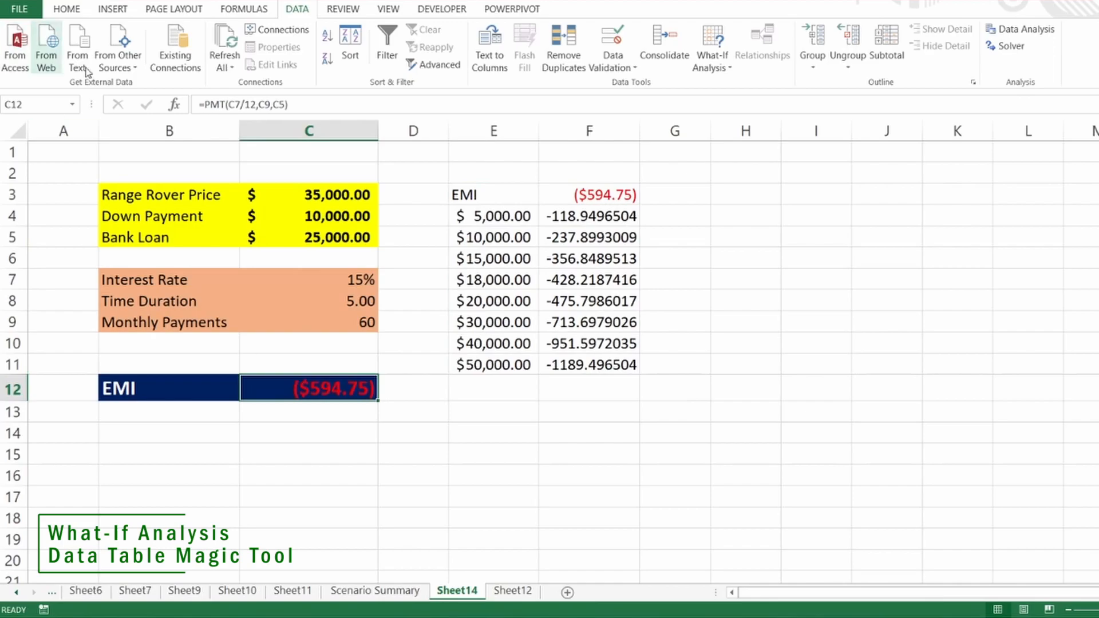
left_click(67, 9)
left_click(72, 64)
mouse_move(609, 216)
left_mouse_down()
mouse_move(620, 346)
mouse_move(610, 366)
left_mouse_up()
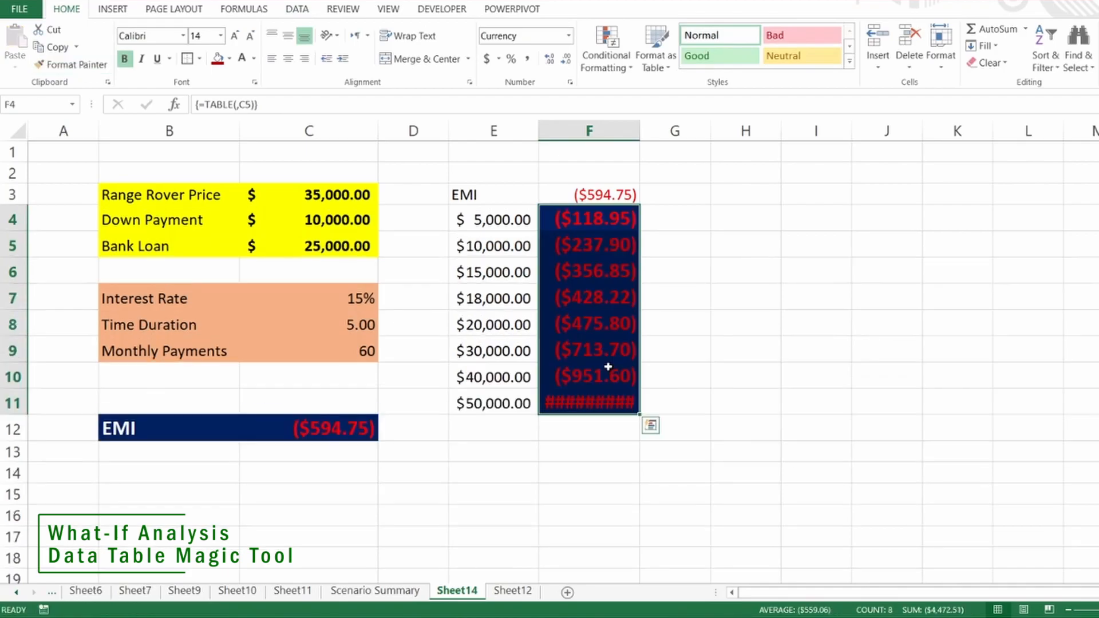
double_click(640, 127)
left_click(762, 273)
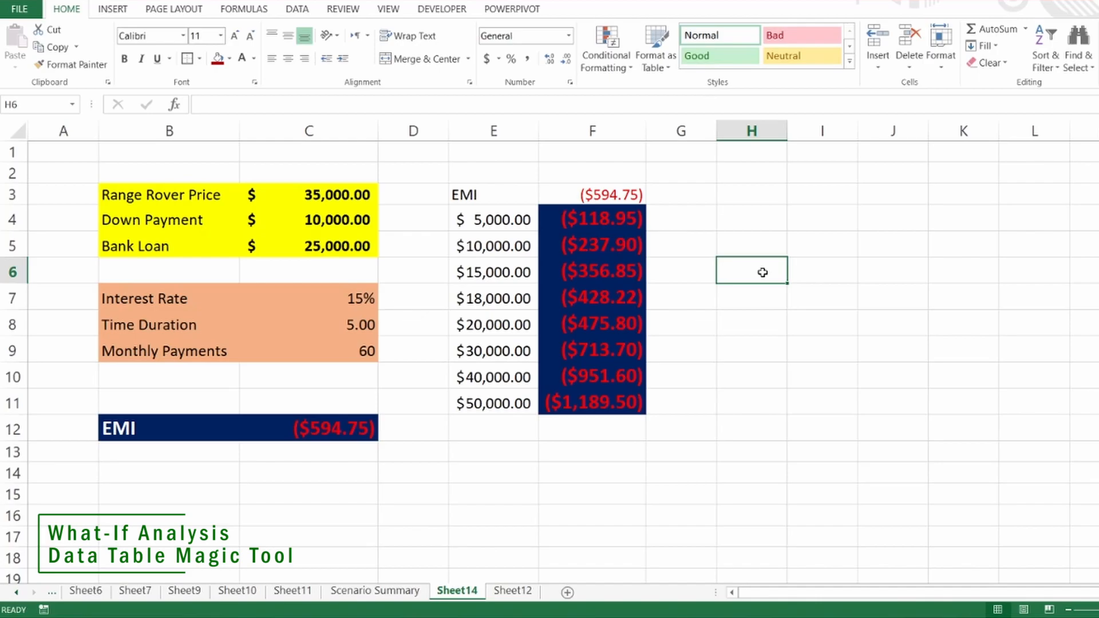
- Compare the $5,000, $20,000 and $50,000 loan amounts with their monthly payments in the data table
left_click(481, 221)
left_click(596, 217)
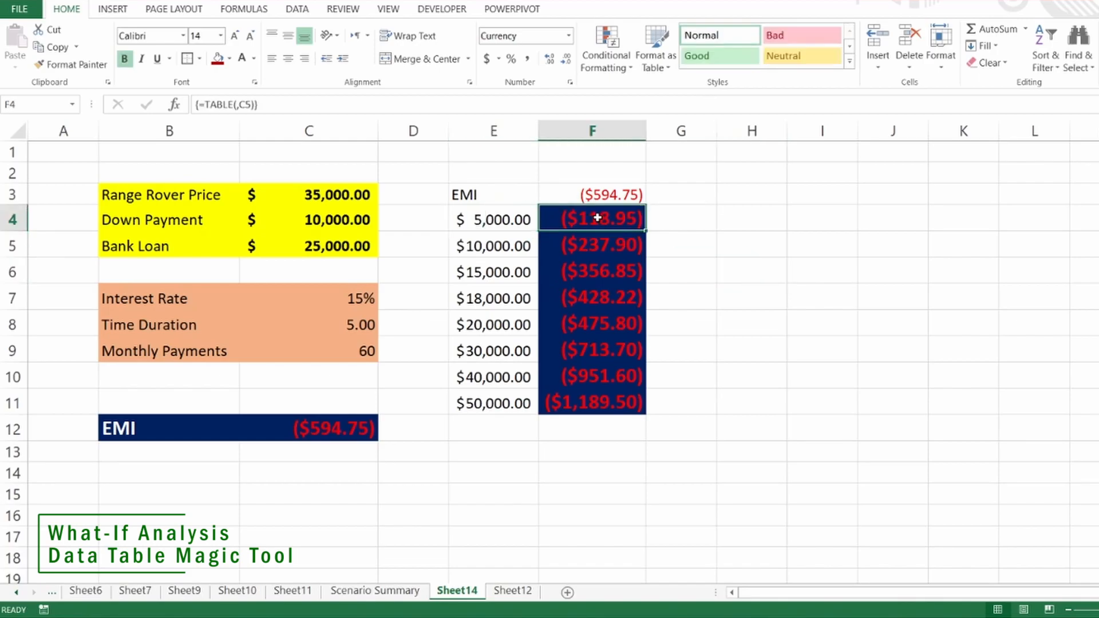
left_click(493, 326)
left_click(605, 326)
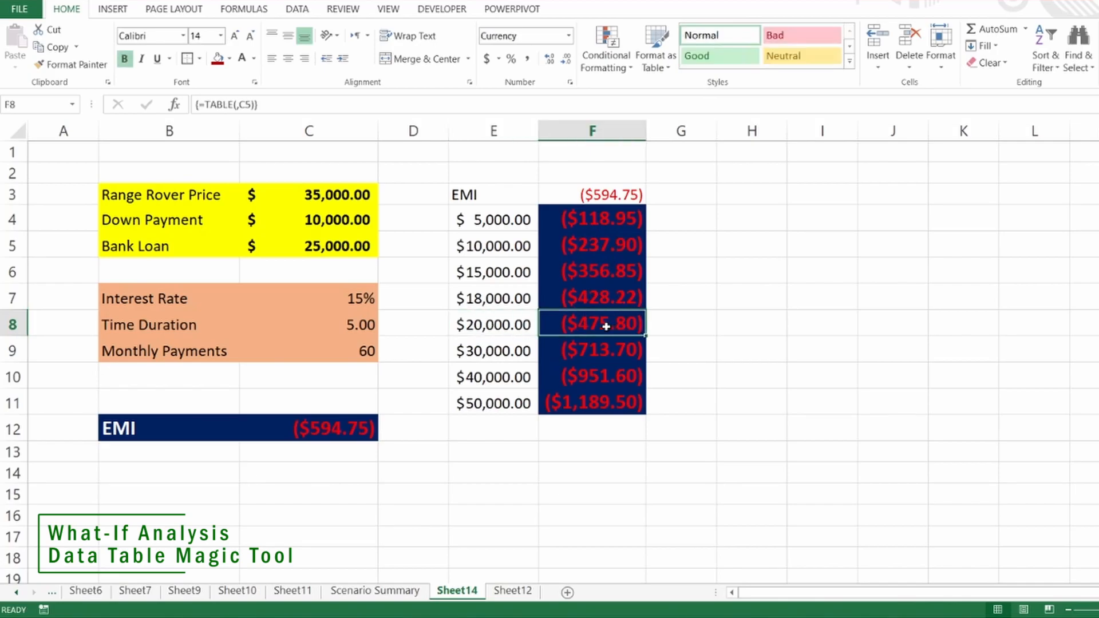
left_click(477, 406)
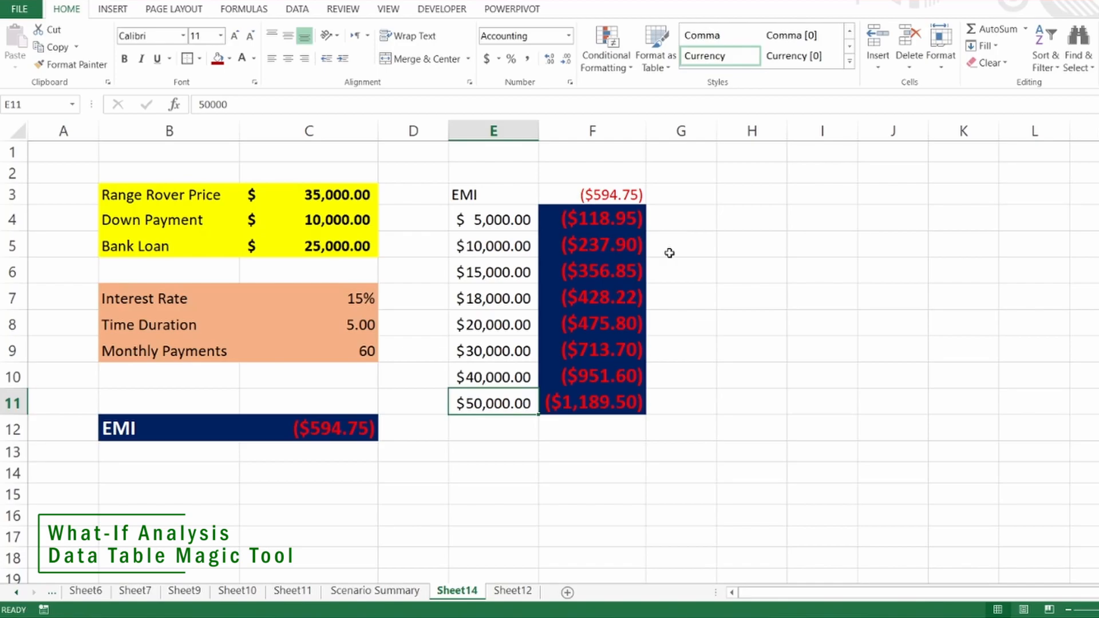
- Enter the payment periods 12, 24, 36, 48, 60 and 72 across cells F3 to K3
left_click(595, 192)
type("1")
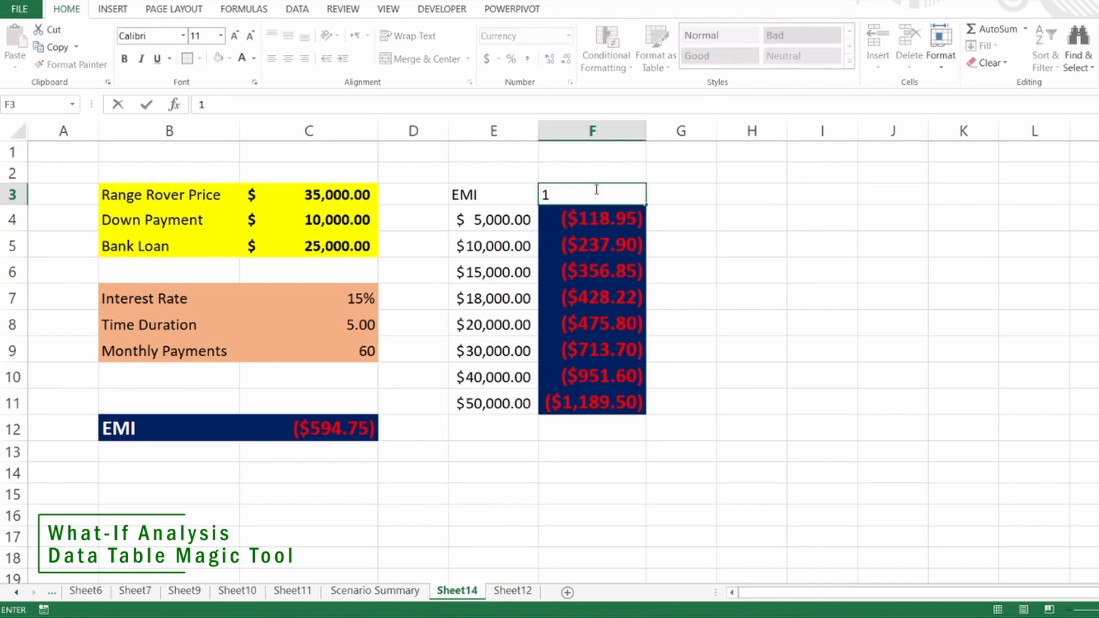
type("2")
left_click(697, 190)
type("24")
key("Tab")
type("36")
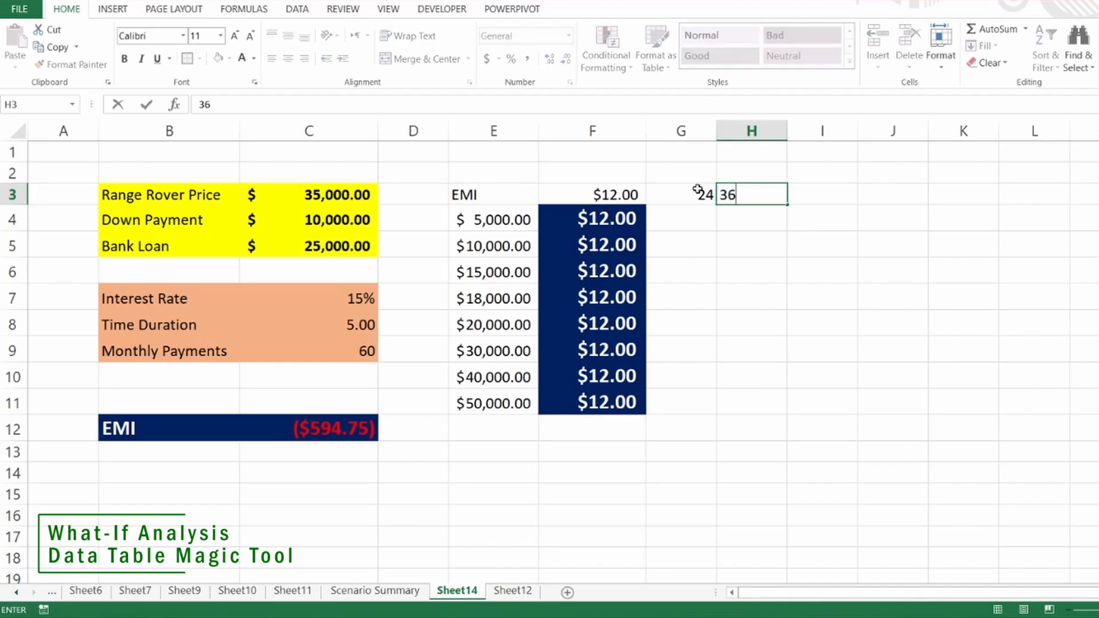
key("Tab")
type("48")
key("Tab")
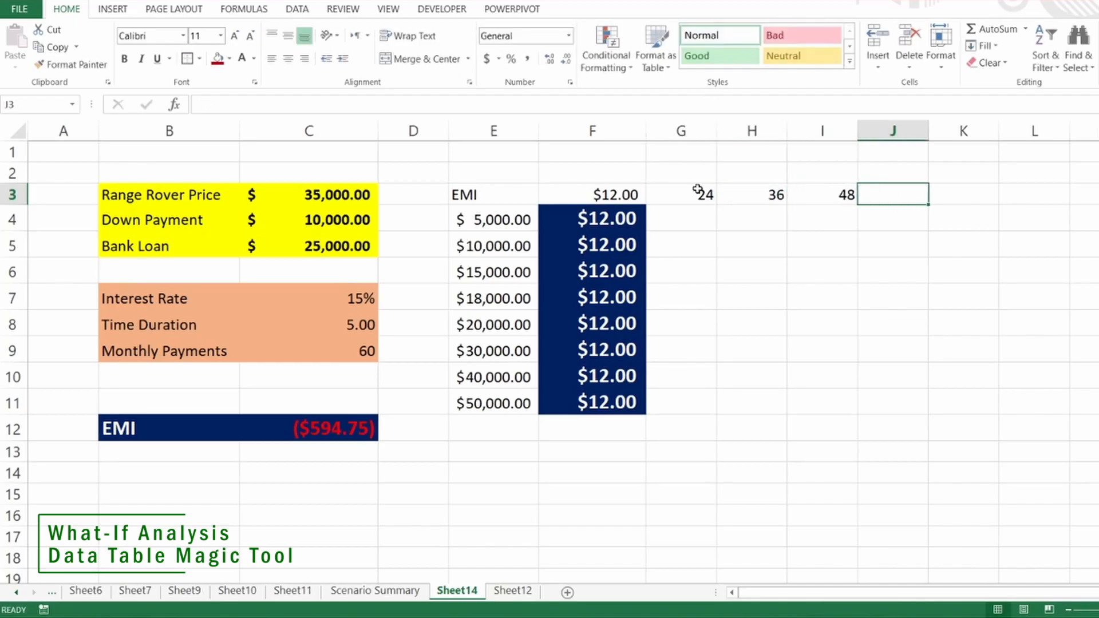
type("60")
key("Tab")
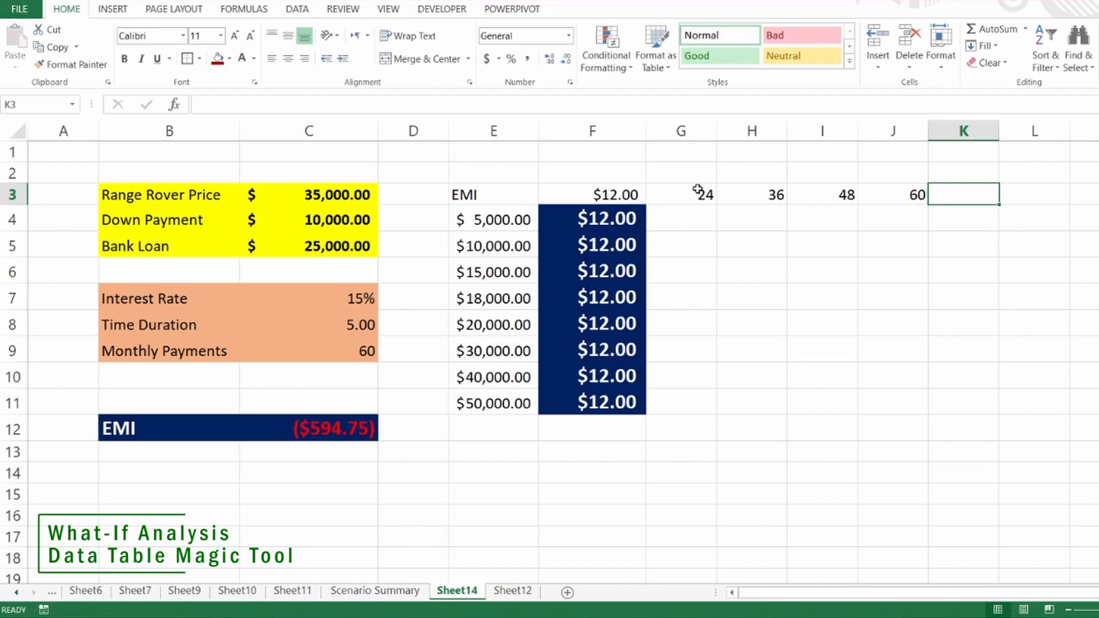
type("72")
key("Tab")
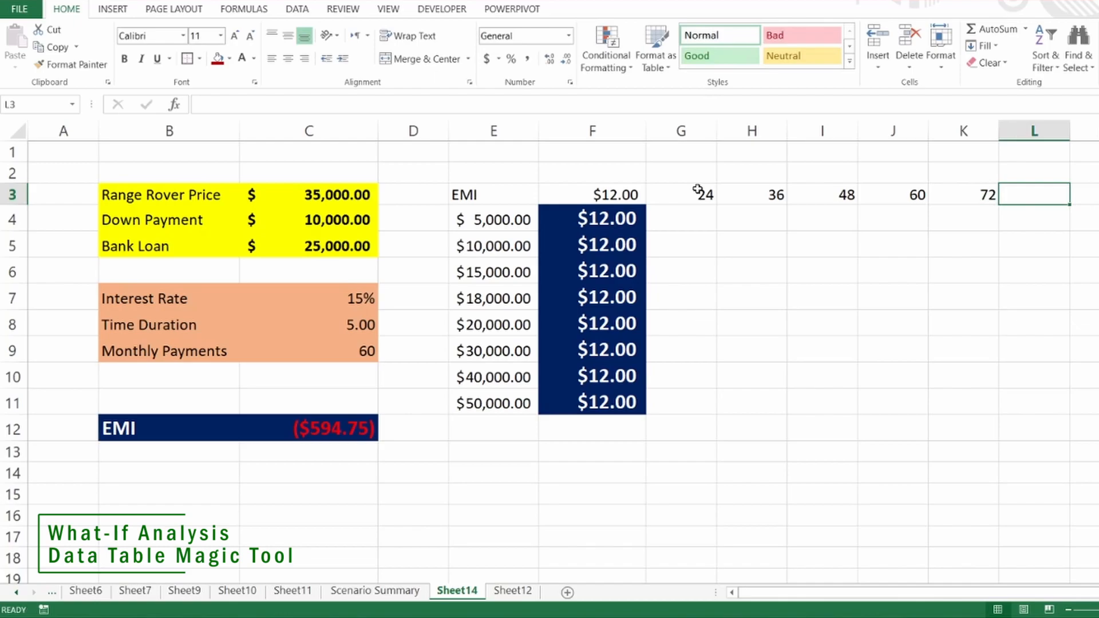
- Clear the old data table results from F4:F11 and reset the range to the plain formatting of an empty cell
left_click_drag(607, 218, 605, 415)
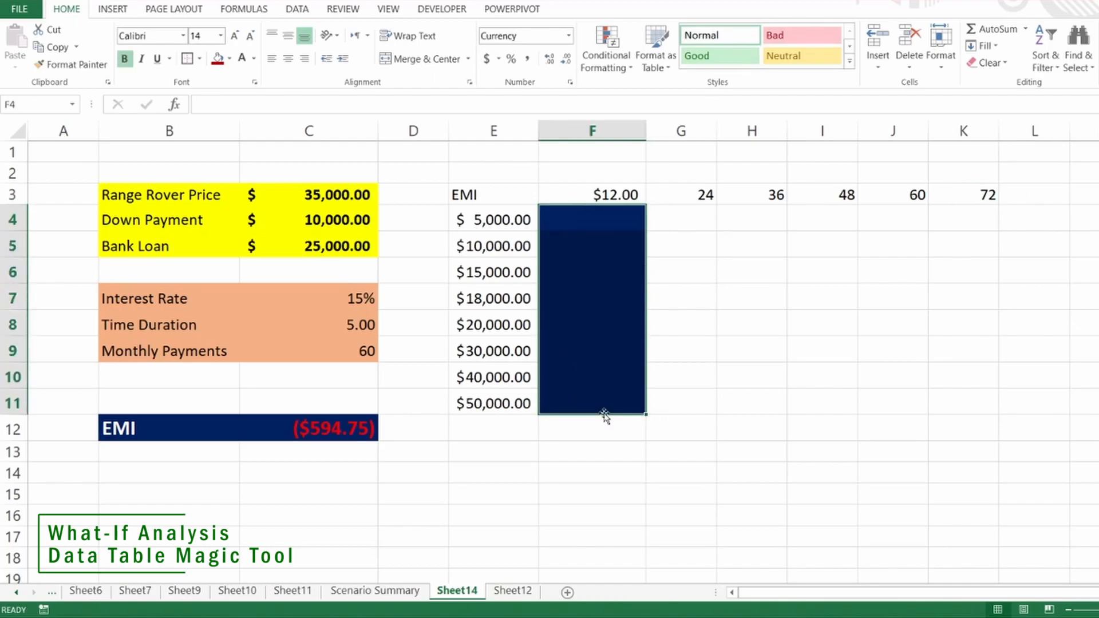
left_click(680, 326)
left_click(876, 301)
left_click(67, 66)
left_click_drag(615, 213, 610, 407)
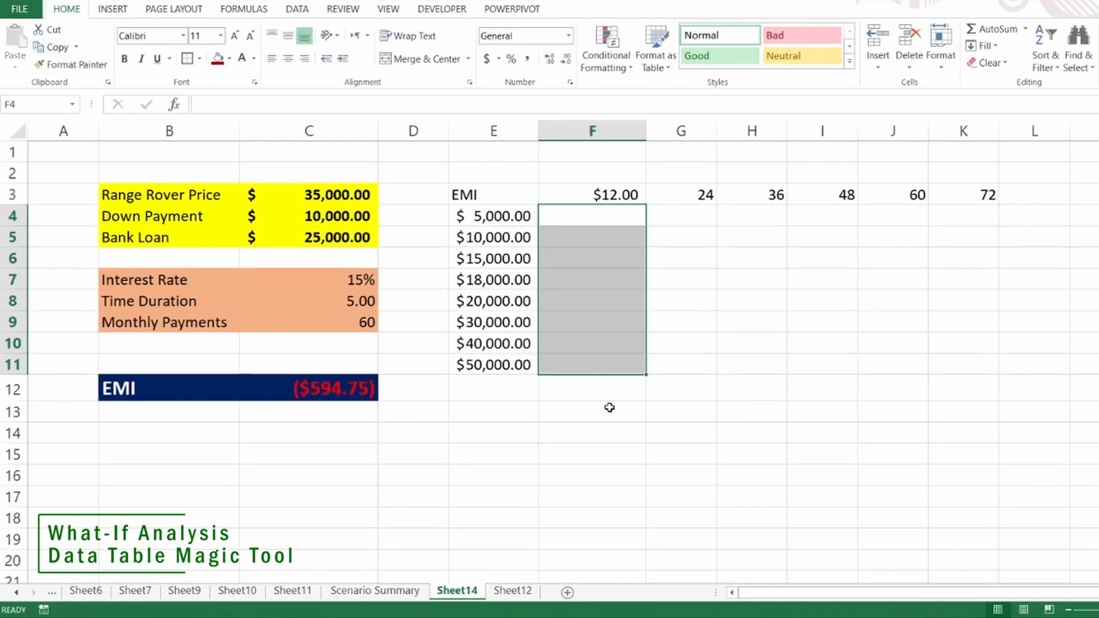
left_click(809, 444)
- Copy the General number formatting of G3 onto the first payment period in F3
left_click(503, 196)
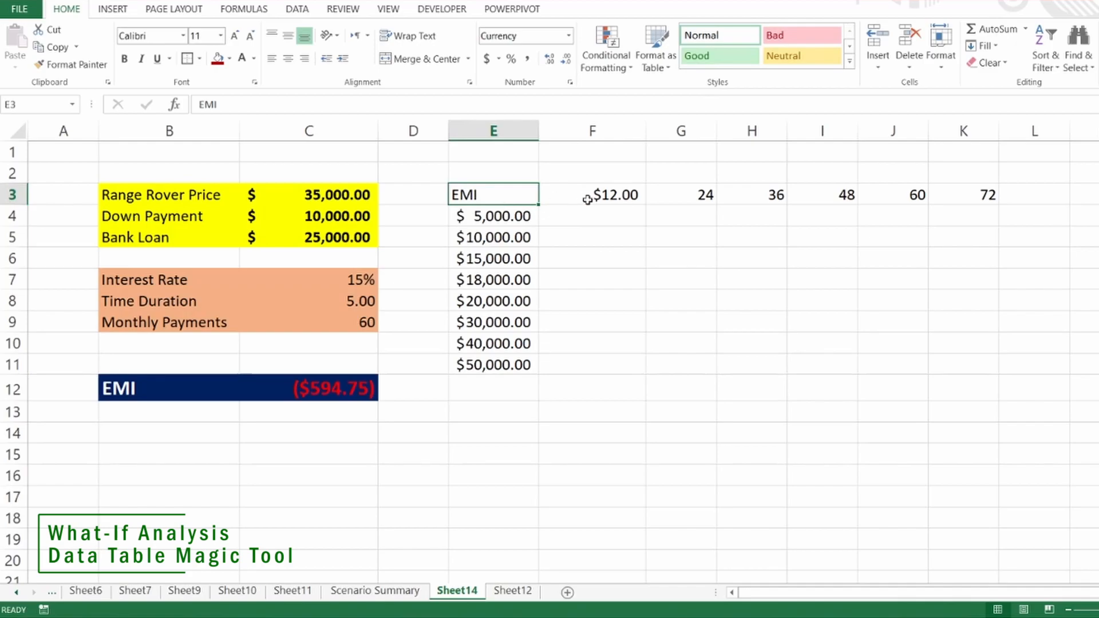
left_click(693, 201)
left_click(75, 64)
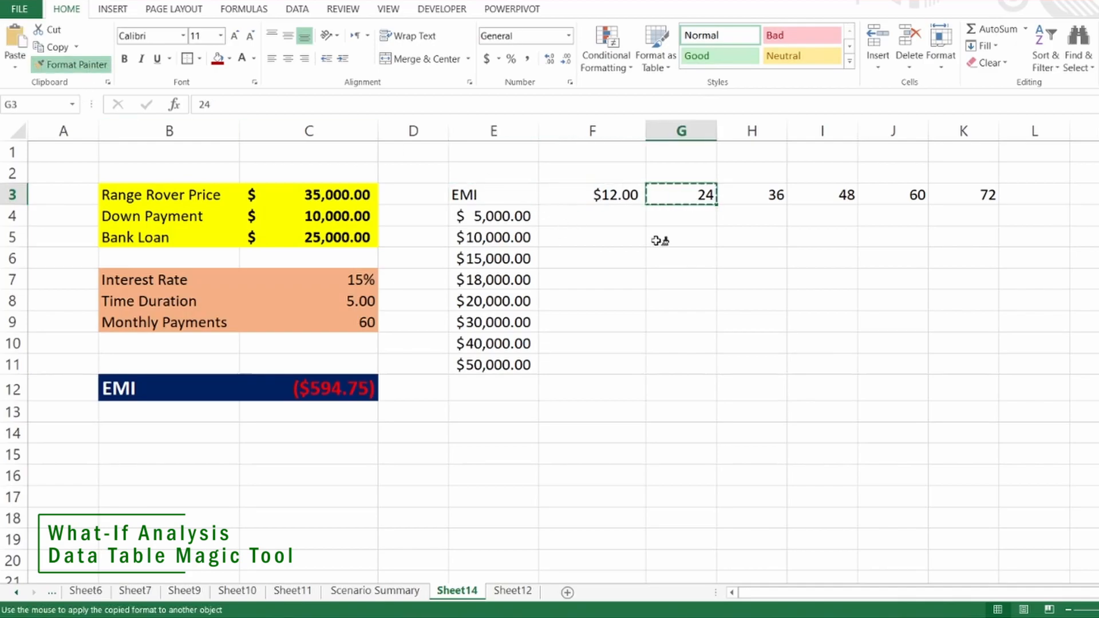
left_click(603, 196)
left_click(842, 349)
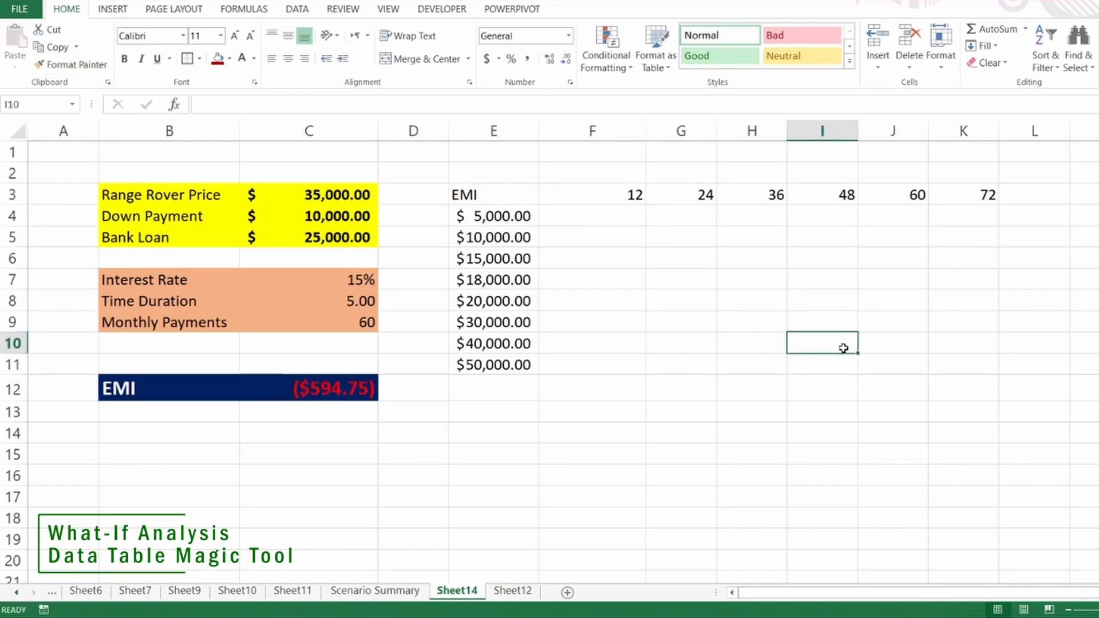
- Fill the payment periods F3:K3 with light gold and the loan amounts E4:E11 with light blue
left_click_drag(630, 196, 949, 189)
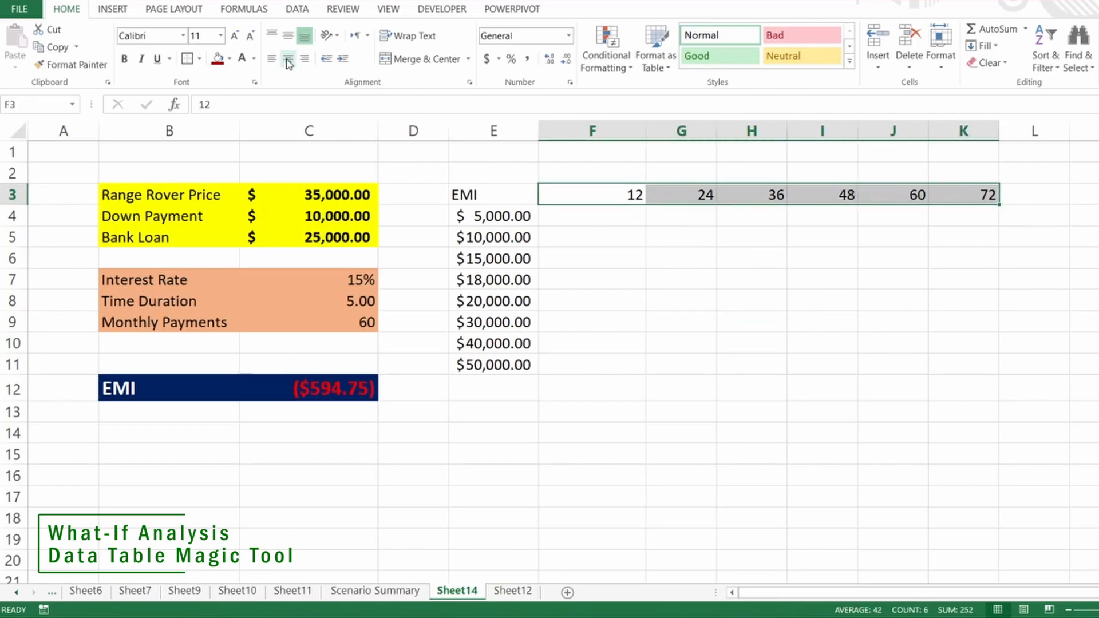
left_click(229, 58)
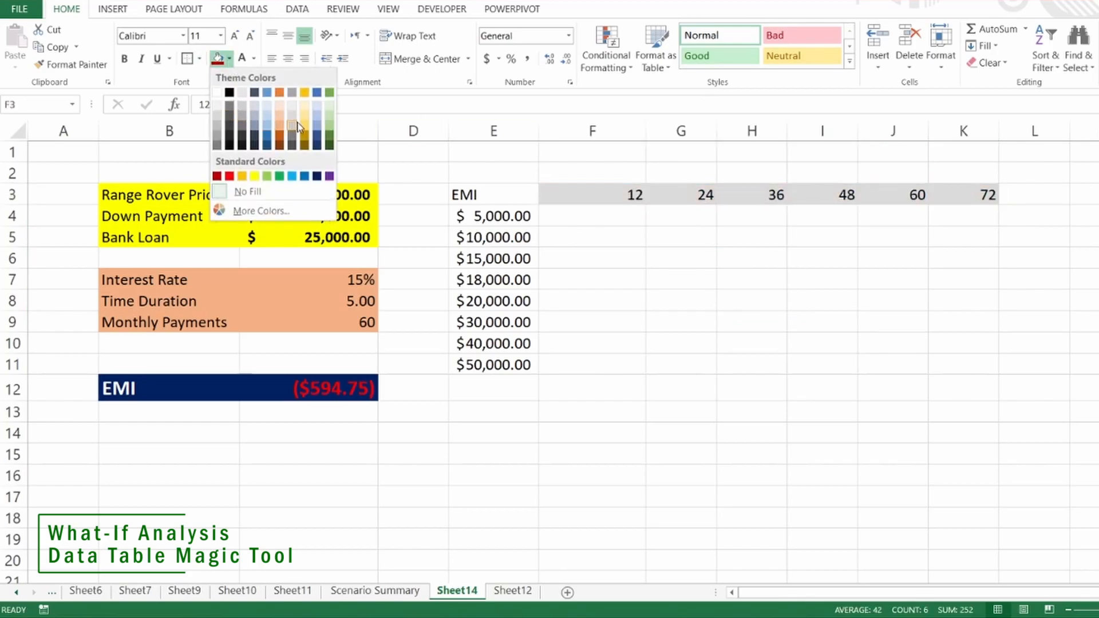
left_click(304, 133)
left_click_drag(479, 221, 493, 364)
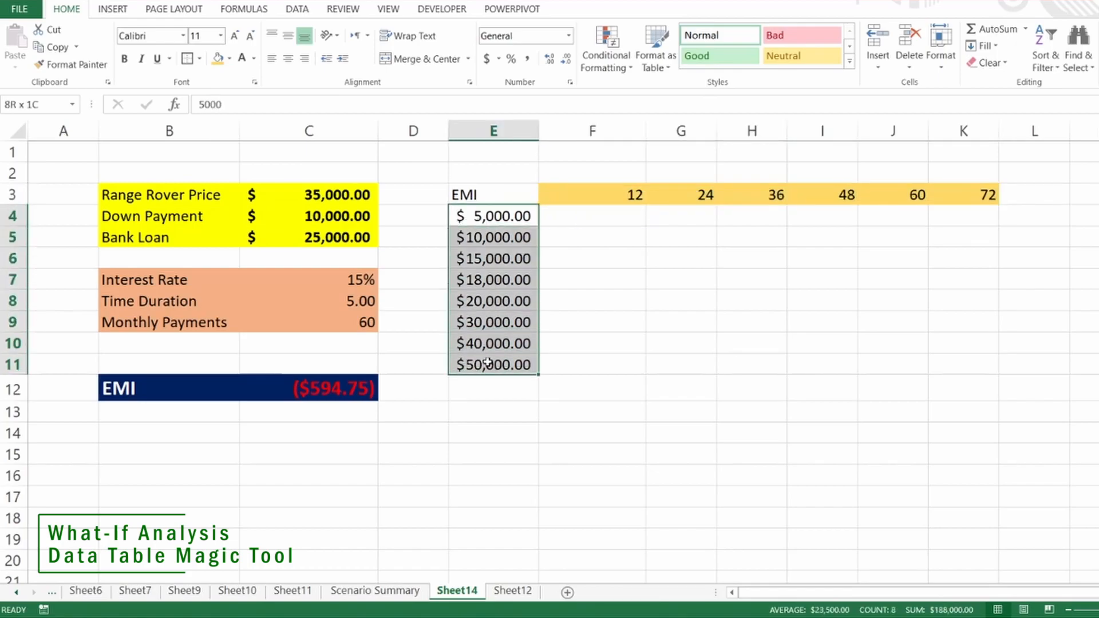
left_click(229, 59)
left_click(291, 172)
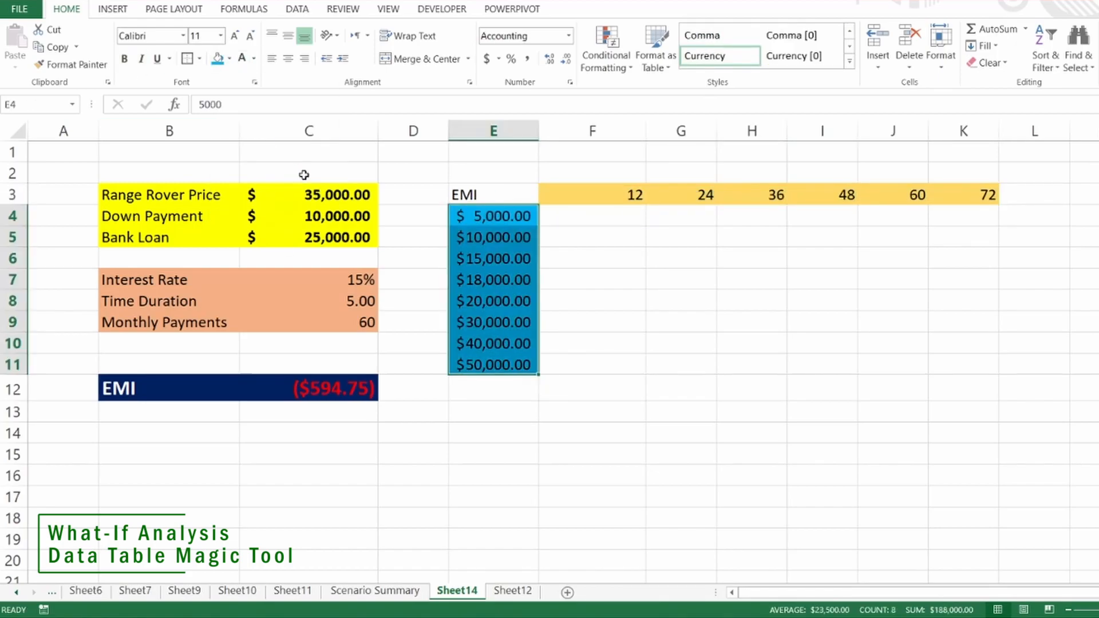
left_click(716, 433)
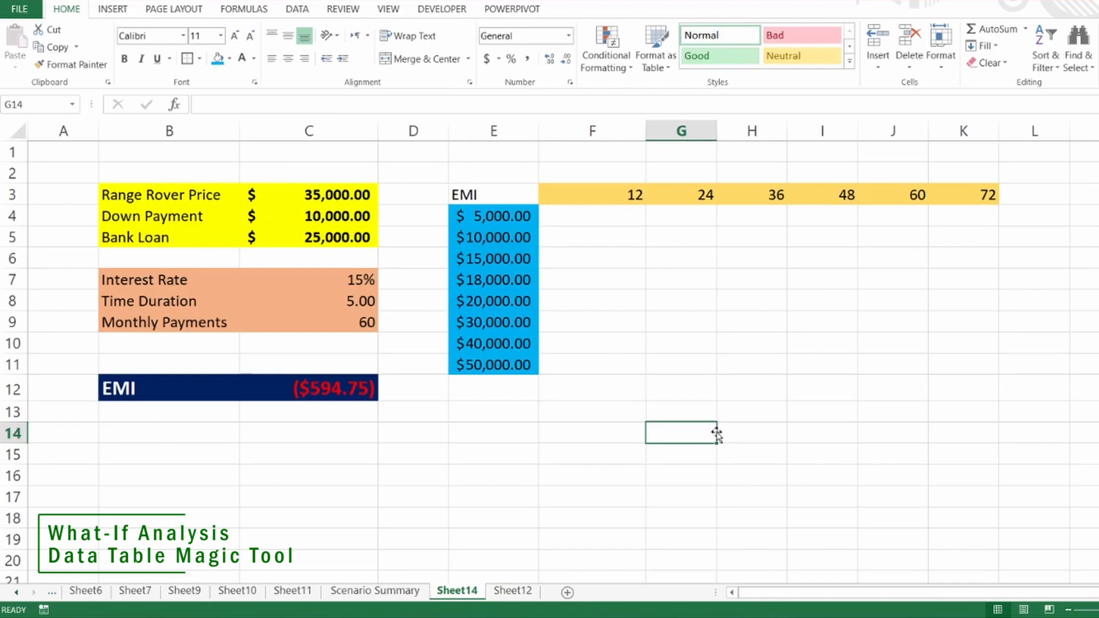
- Create a two-variable what-if data table over E3:K11 with C9 as the row input cell and C5 as the column input cell
left_click_drag(458, 198, 967, 358)
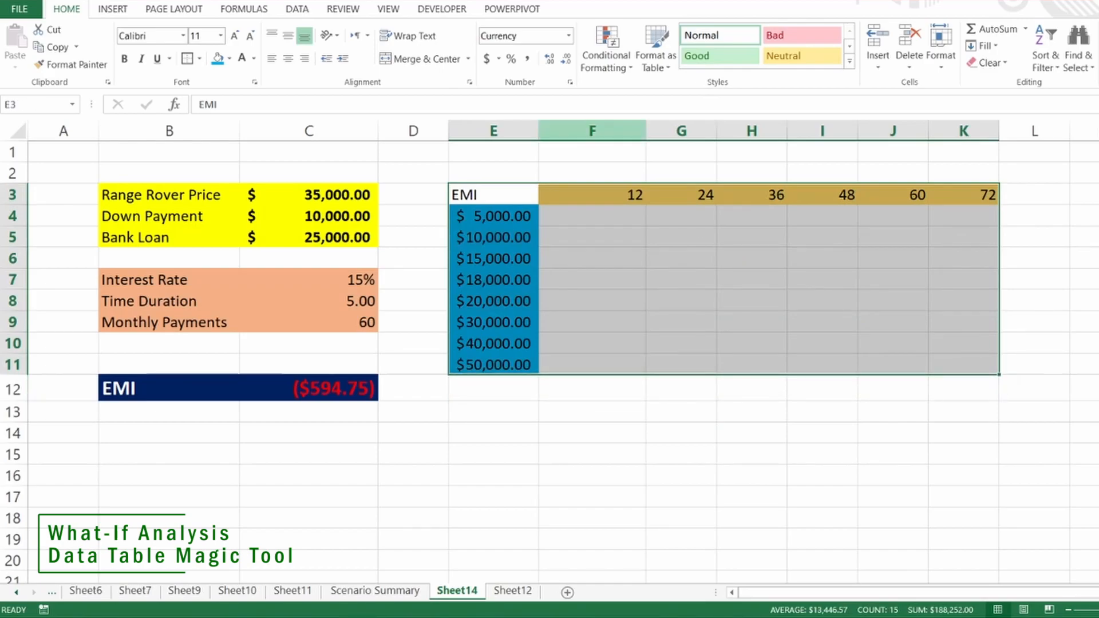
left_click(291, 15)
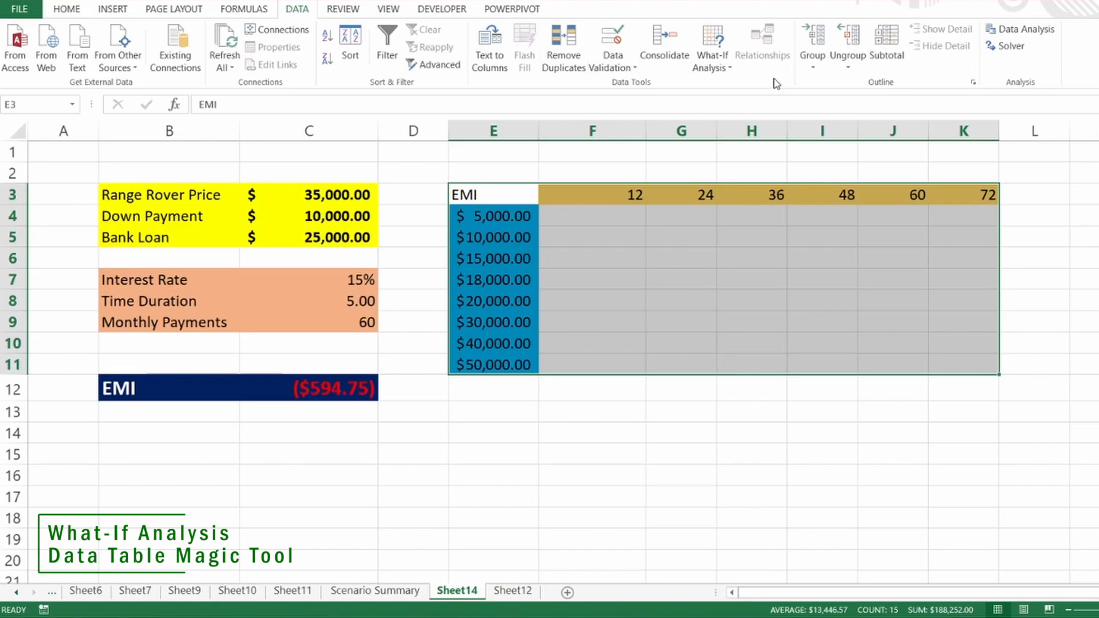
left_click(722, 73)
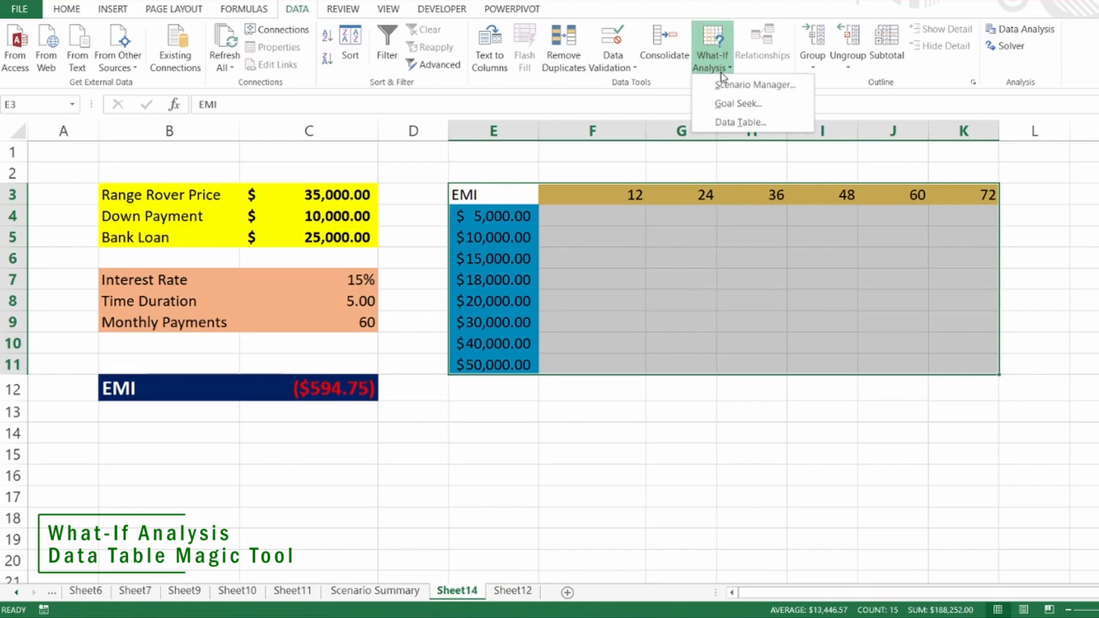
left_click(744, 123)
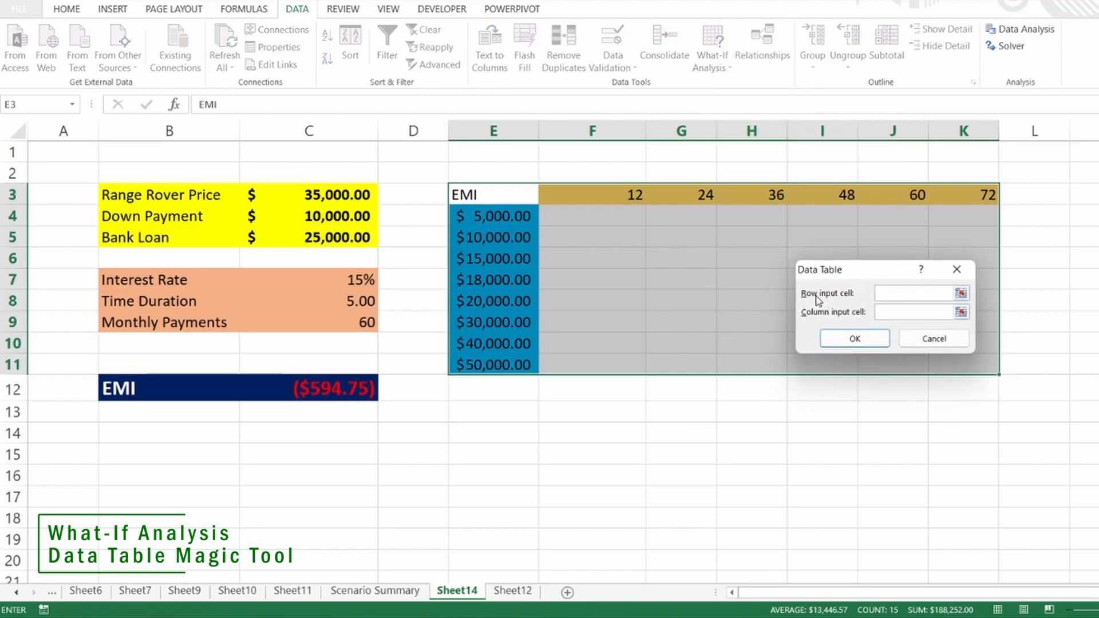
left_click(961, 294)
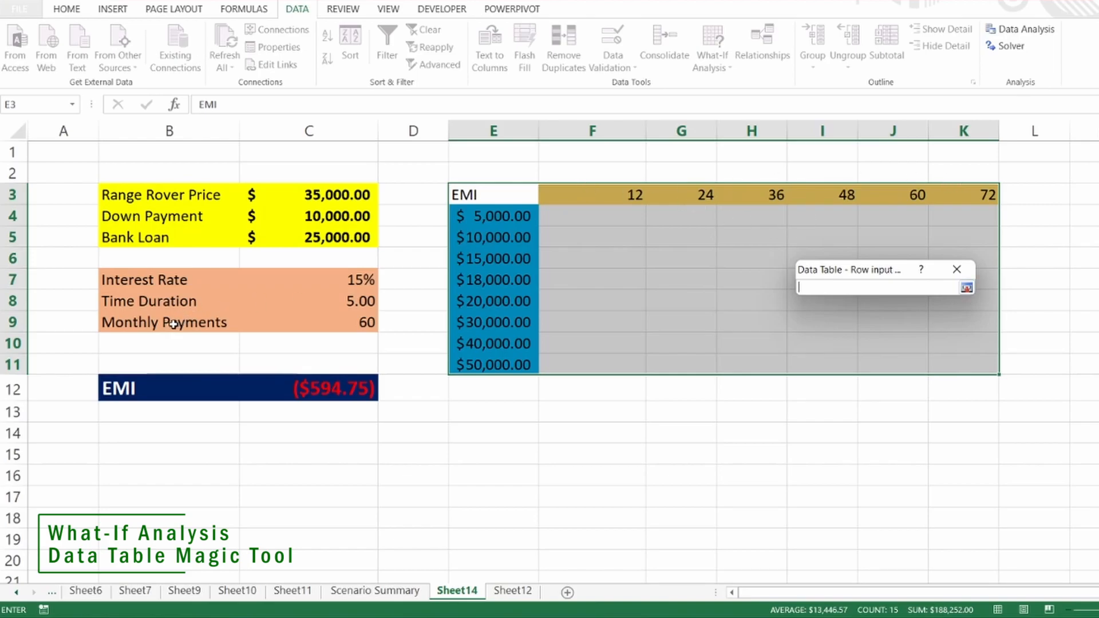
left_click(319, 324)
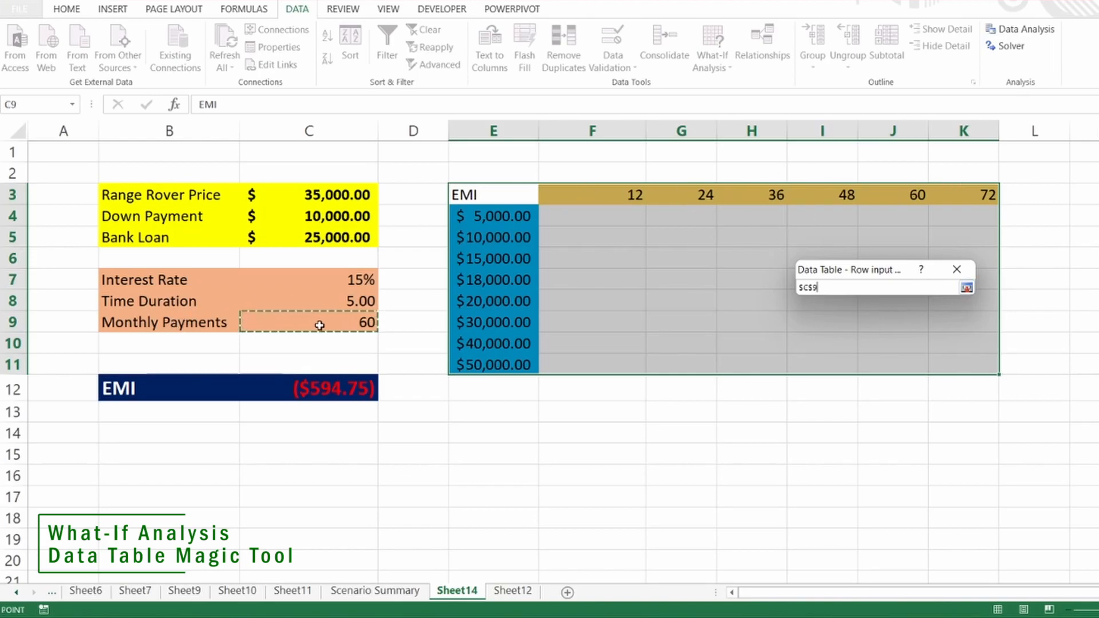
key("Return")
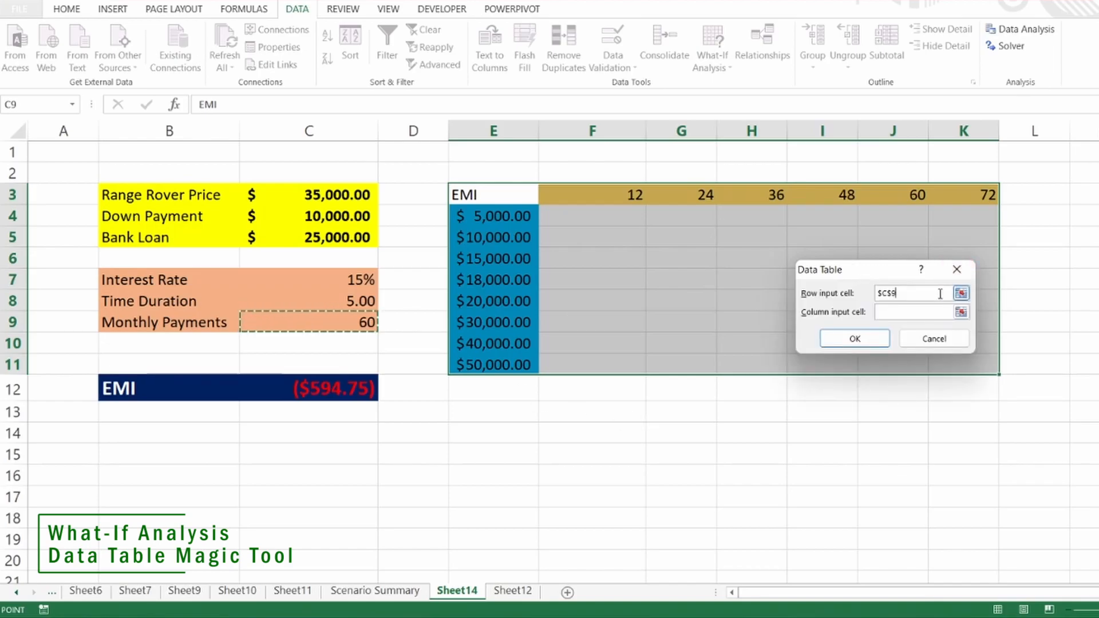
left_click(959, 311)
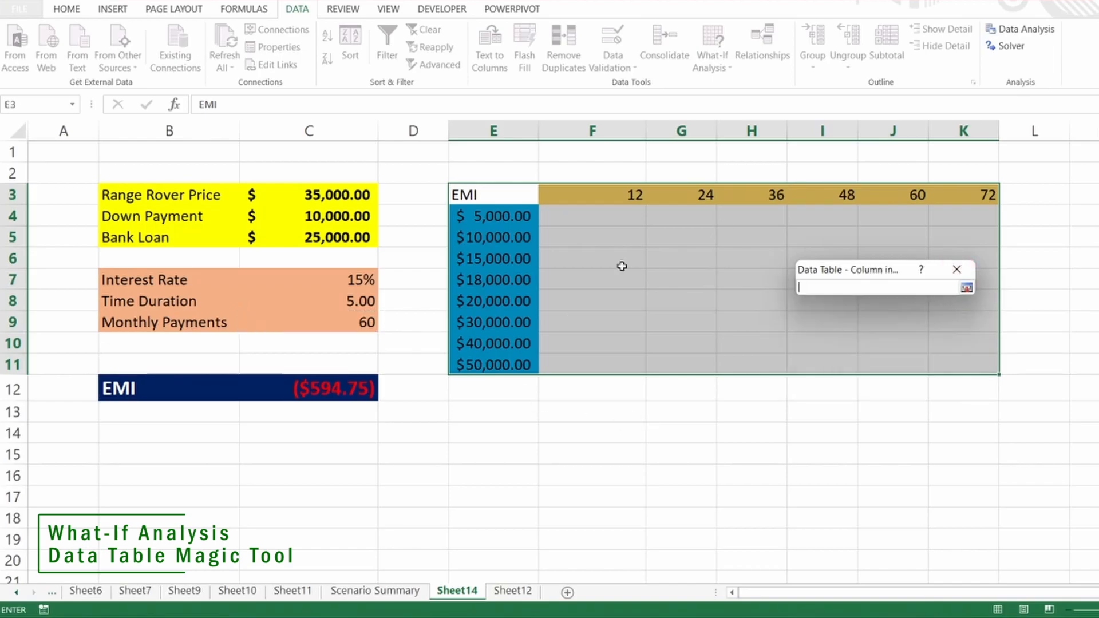
left_click(315, 236)
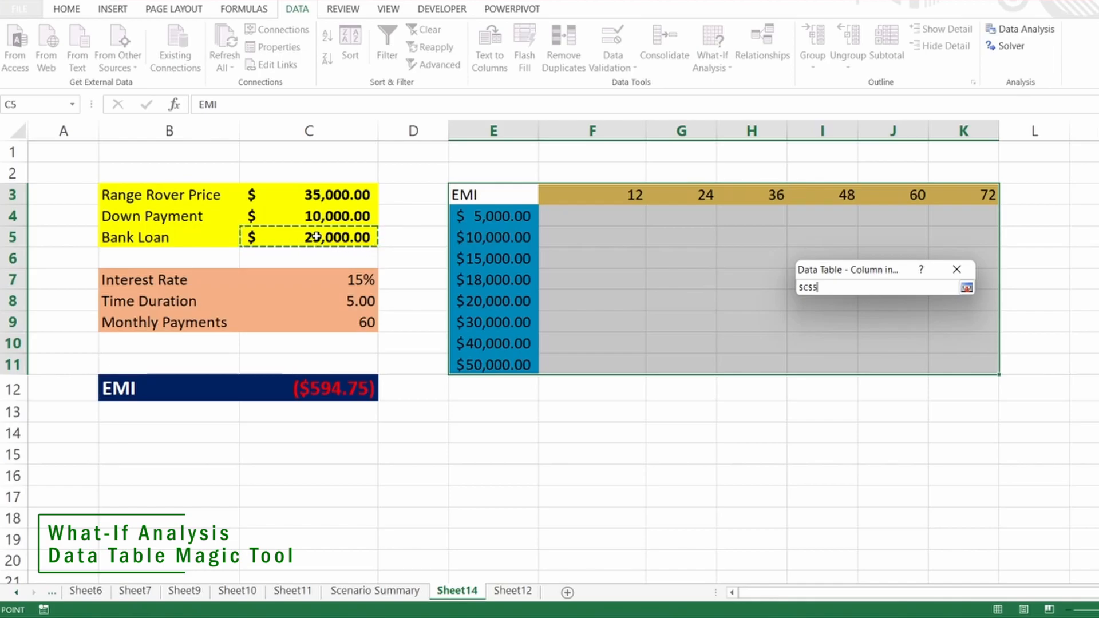
key("Return")
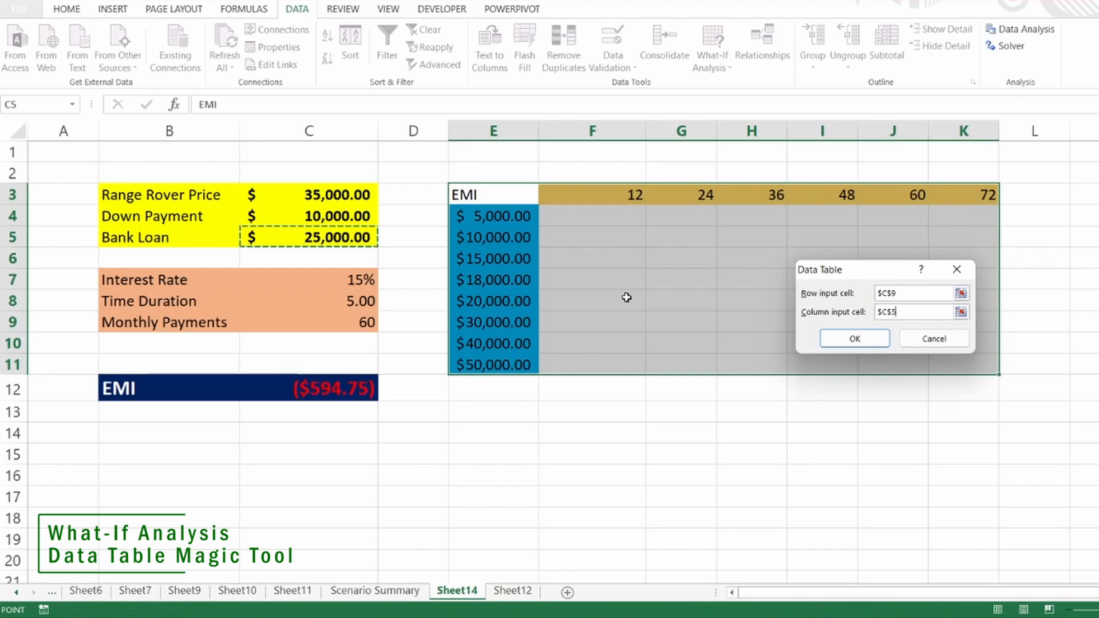
left_click(884, 342)
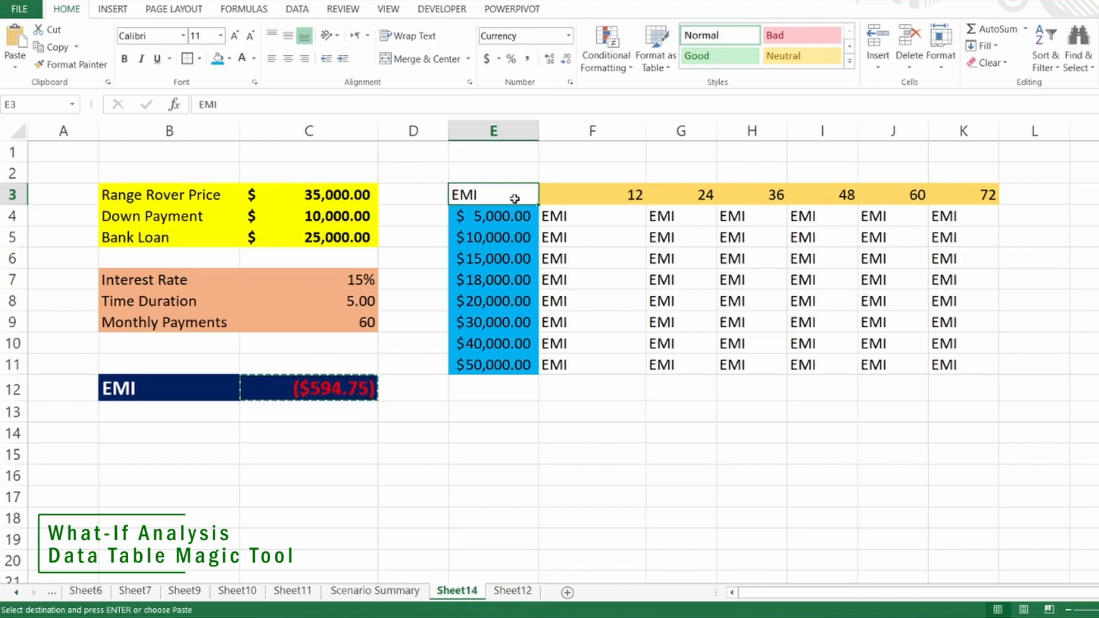
- Replace the EMI label in corner cell E3 with the formula =C12
type("=")
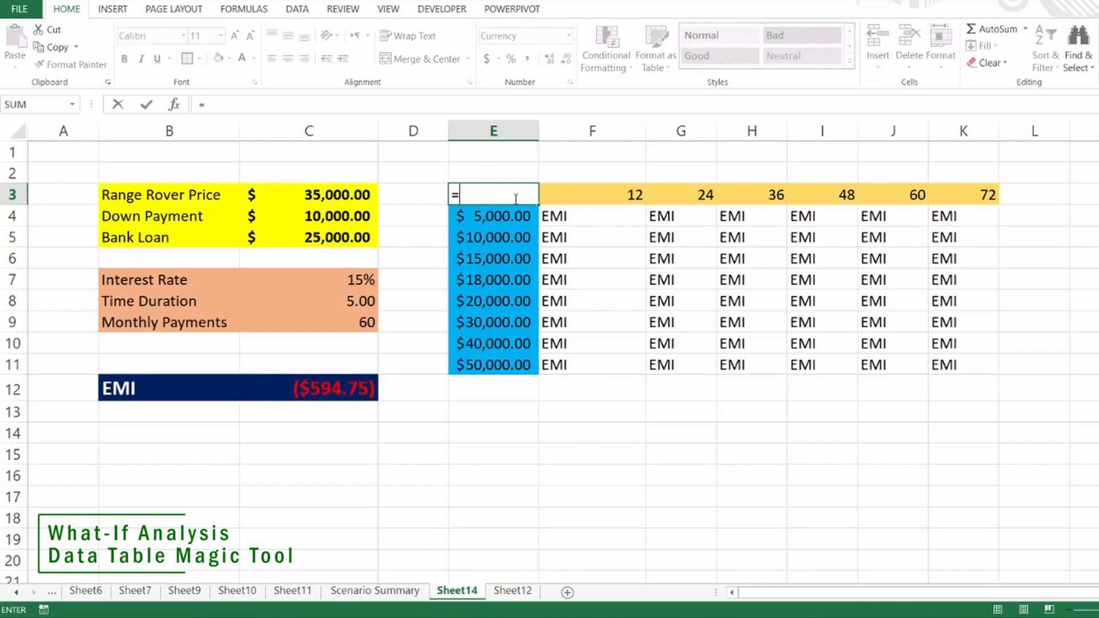
left_click(301, 396)
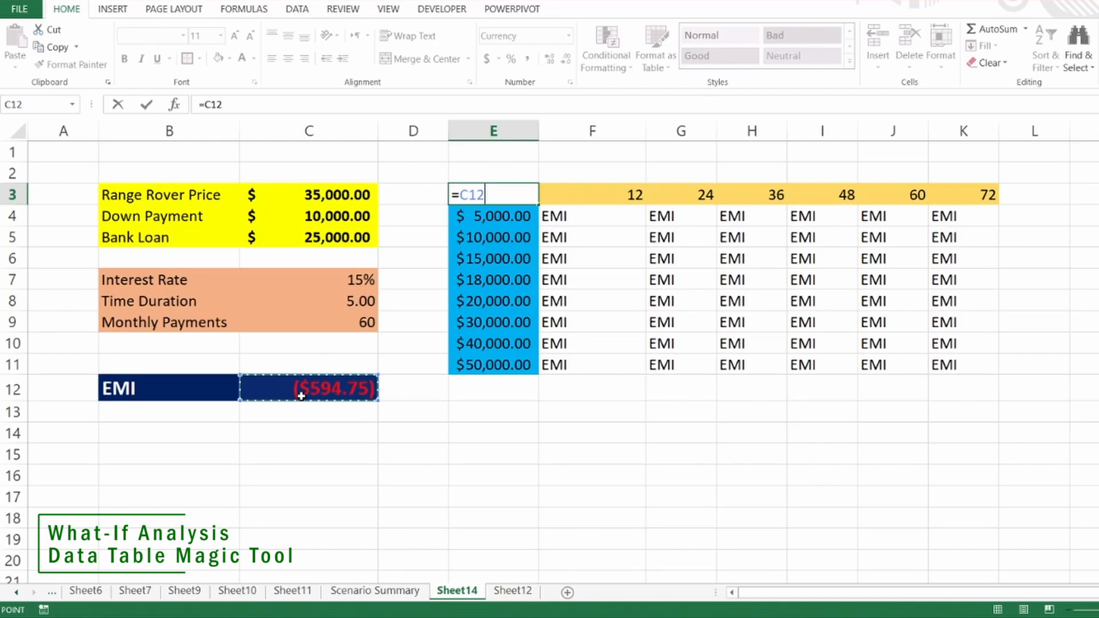
key("Return")
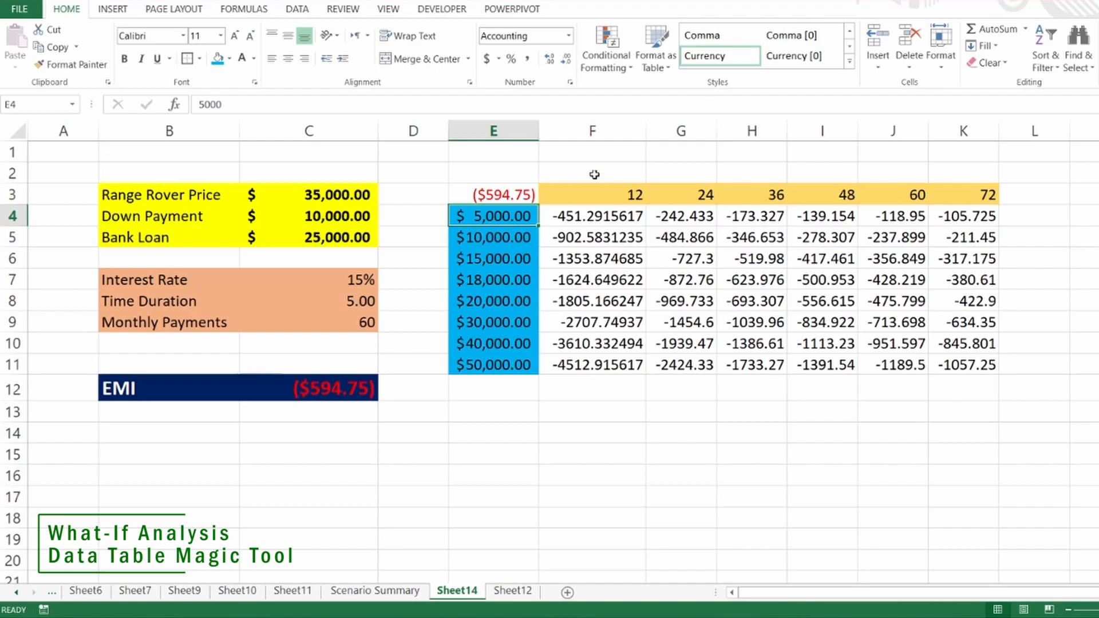
- Copy the formatting of the EMI amount in C12 onto the data table results in F4:K11
left_click_drag(579, 221, 967, 365)
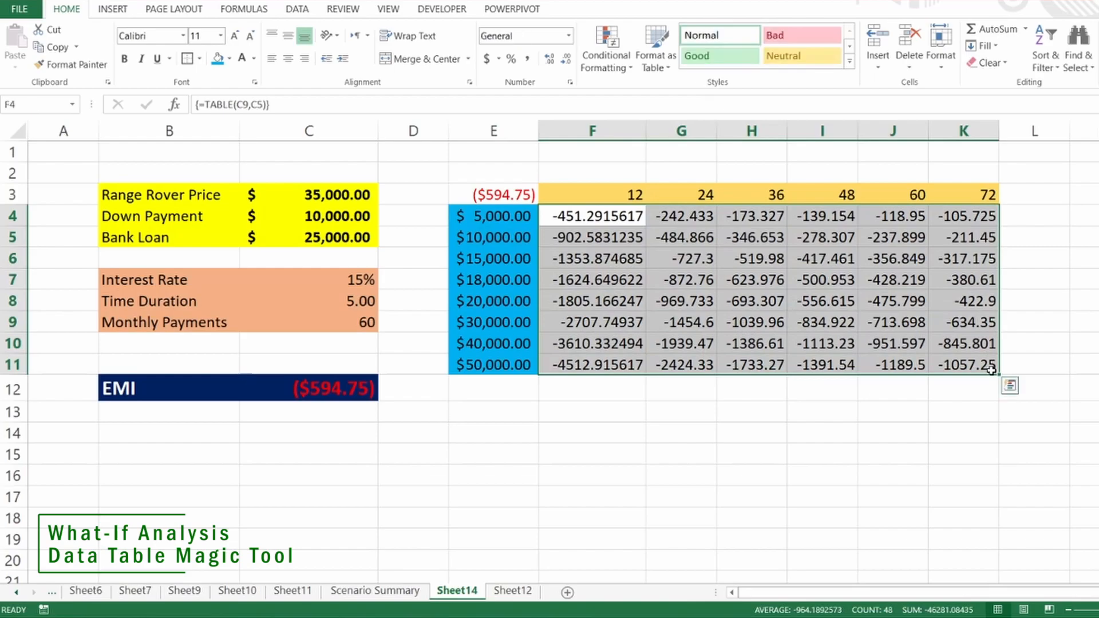
left_click(321, 388)
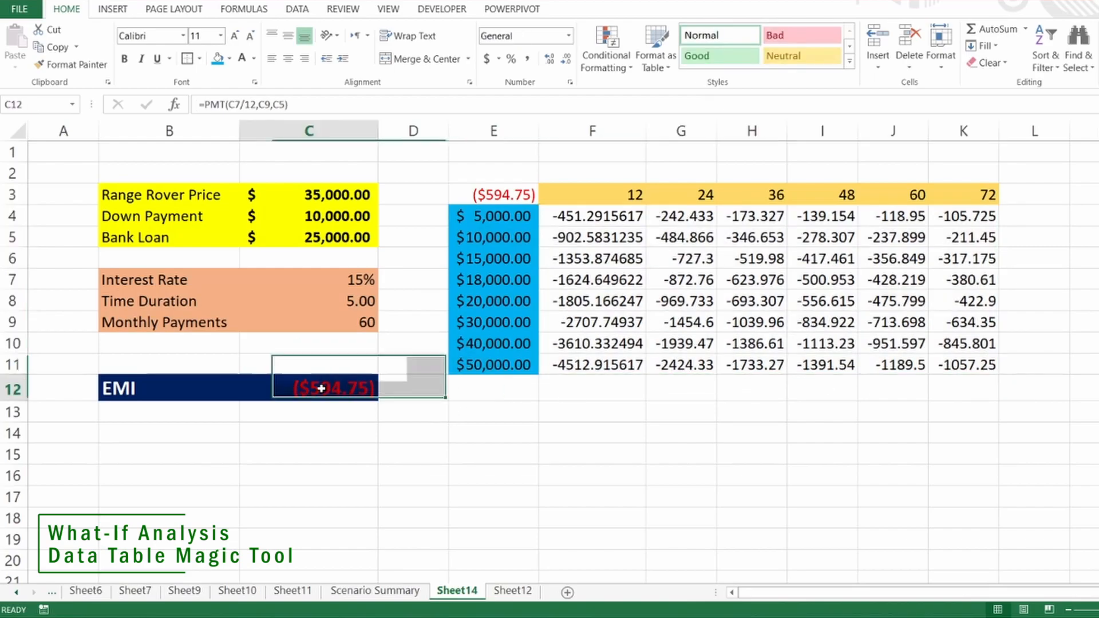
left_click(71, 64)
mouse_move(583, 219)
left_mouse_down()
mouse_move(736, 217)
mouse_move(979, 345)
mouse_move(981, 367)
left_mouse_up()
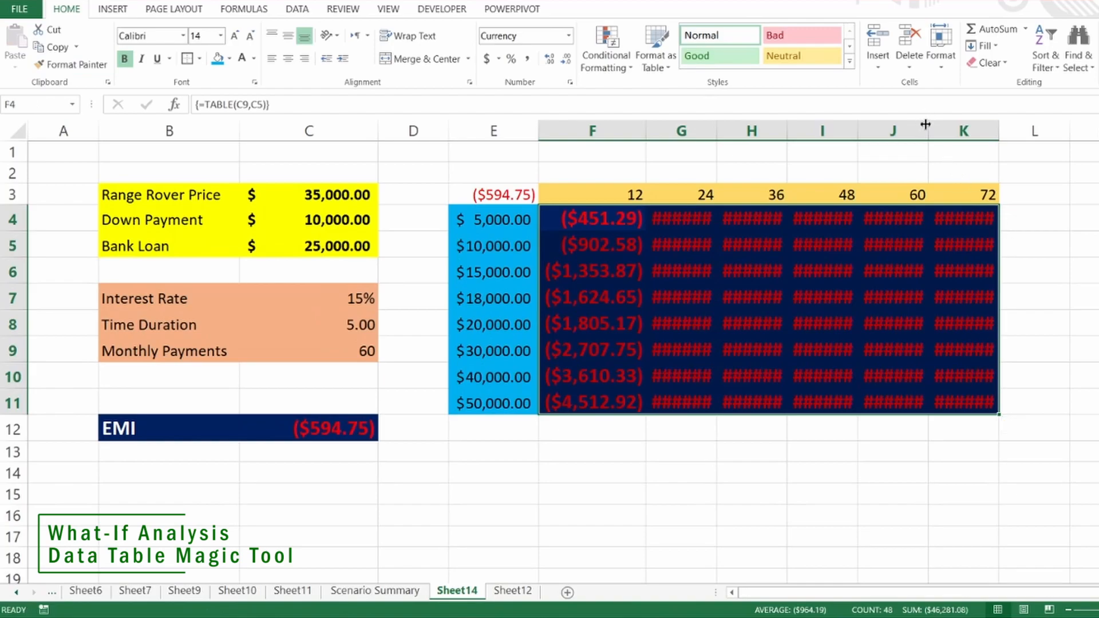
- Widen columns G through K to fit the currency amounts in the data table
left_click(689, 130)
left_click_drag(689, 130, 1019, 130)
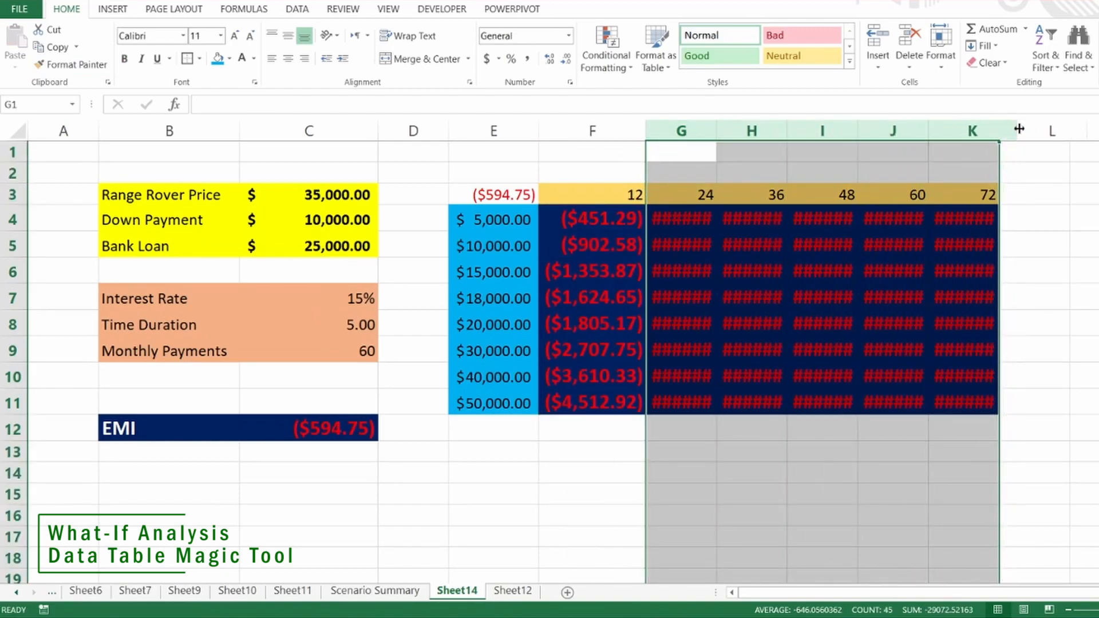
double_click(717, 131)
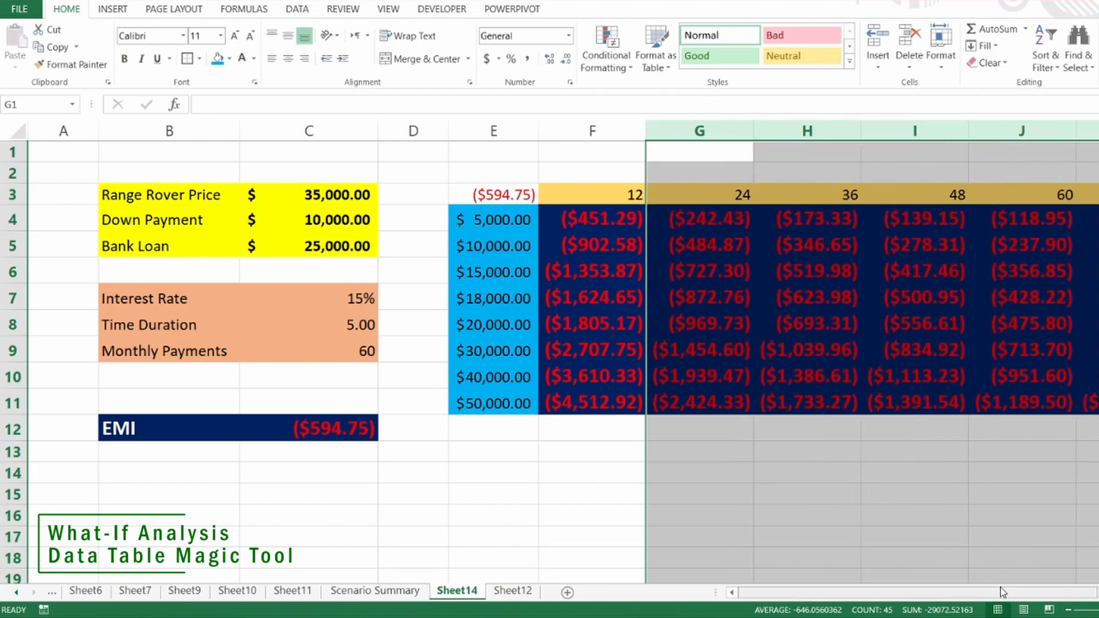
left_click_drag(1053, 592, 1088, 592)
left_click(1068, 610)
left_click(1068, 610)
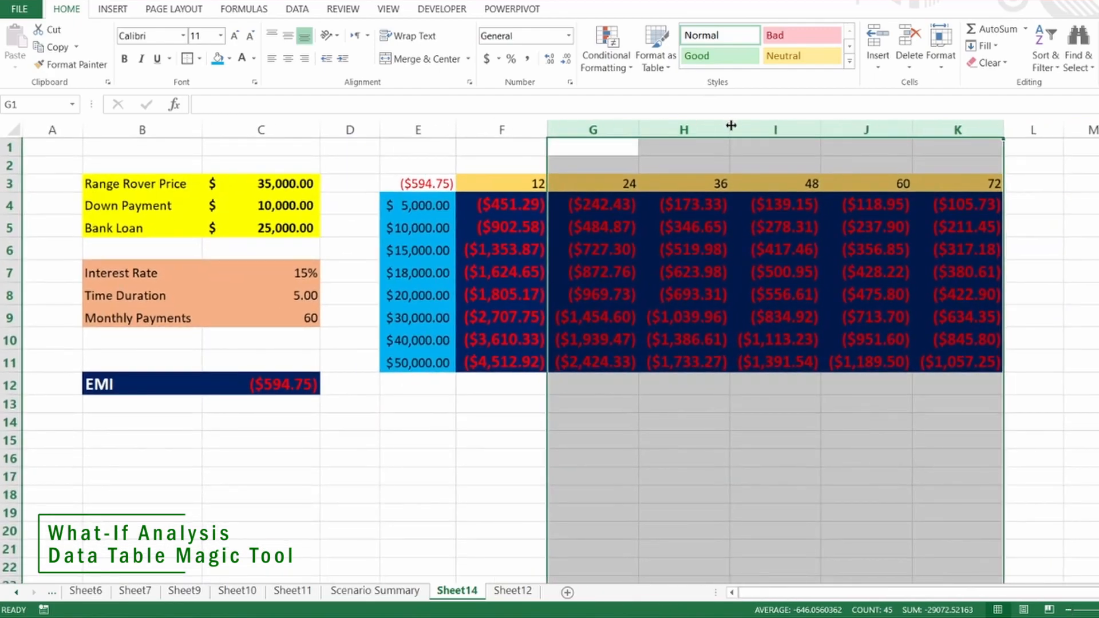
left_click(1081, 401)
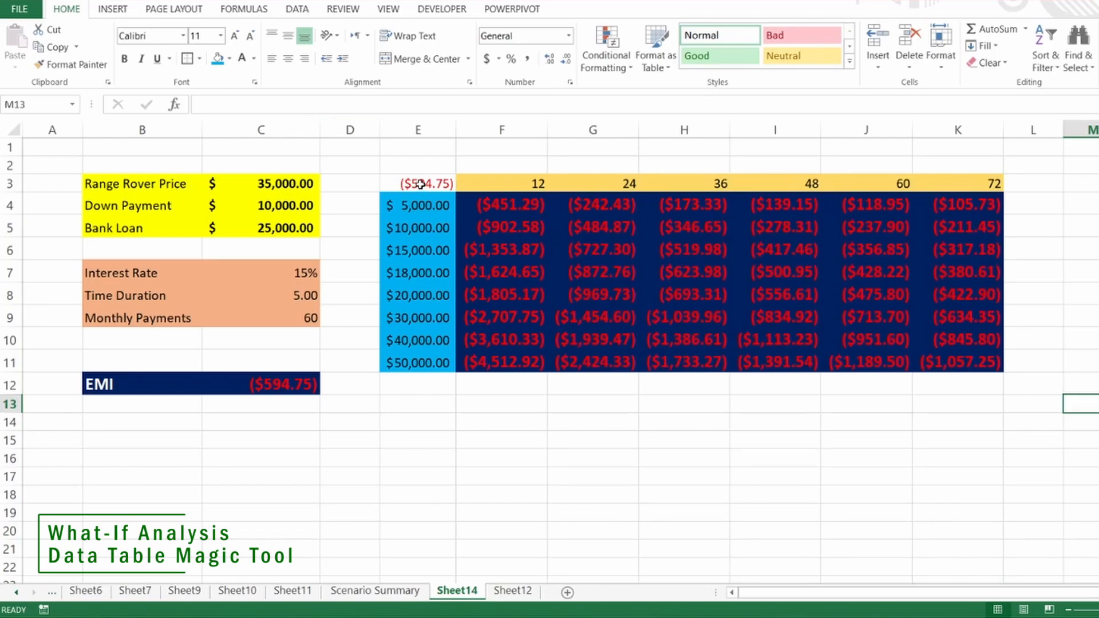
- Examine the monthly payments for the $5,000 loan across the 12, 24 and 36 month periods
left_click(431, 208)
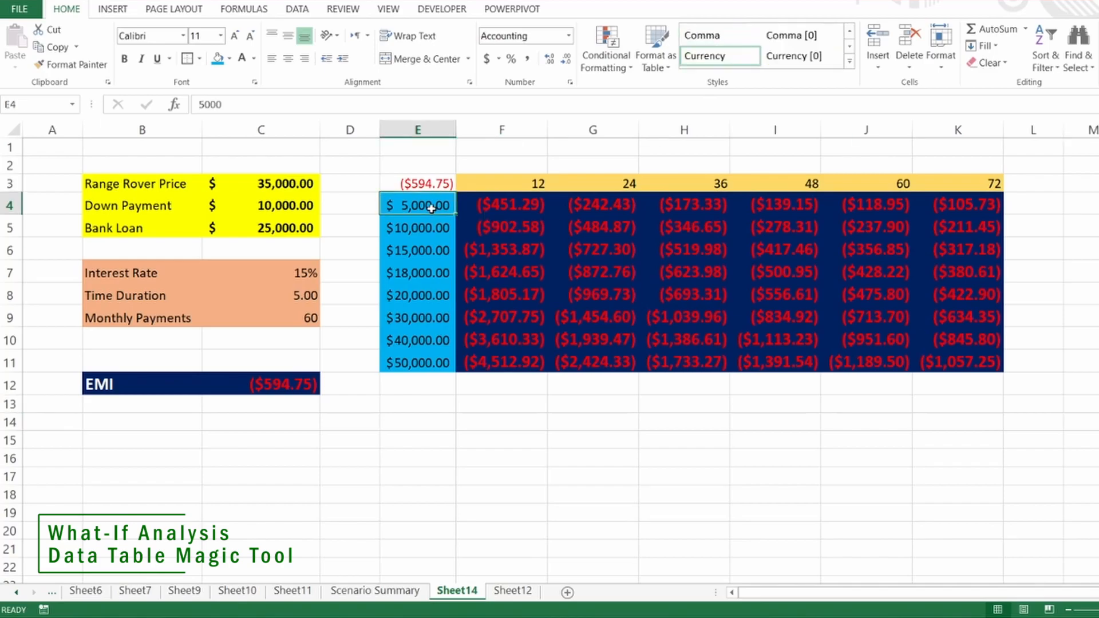
left_click(532, 201)
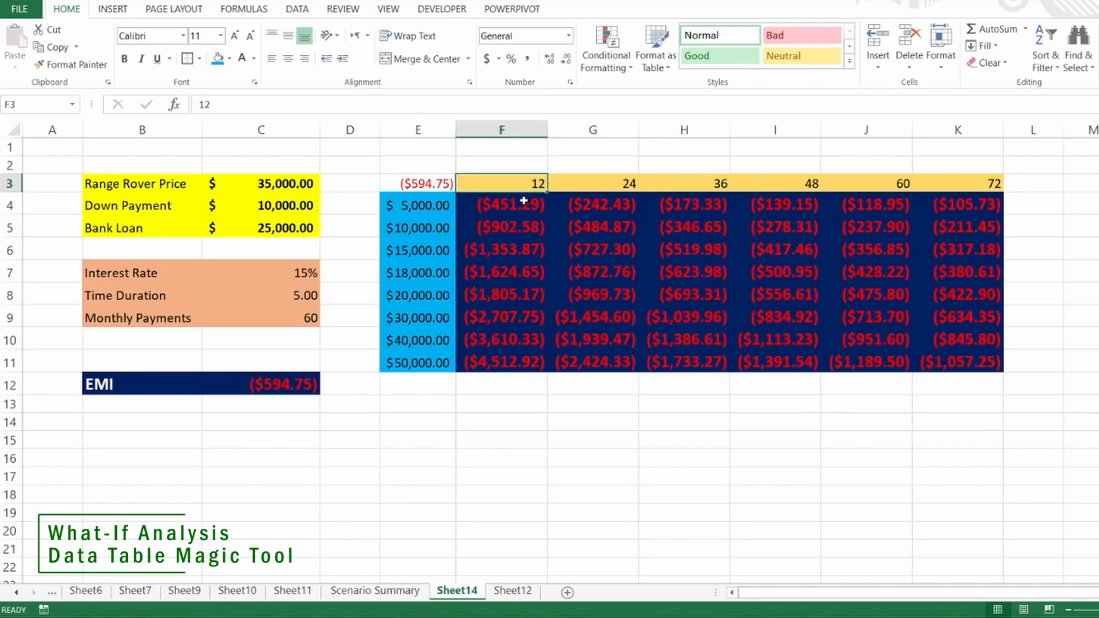
left_click(608, 185)
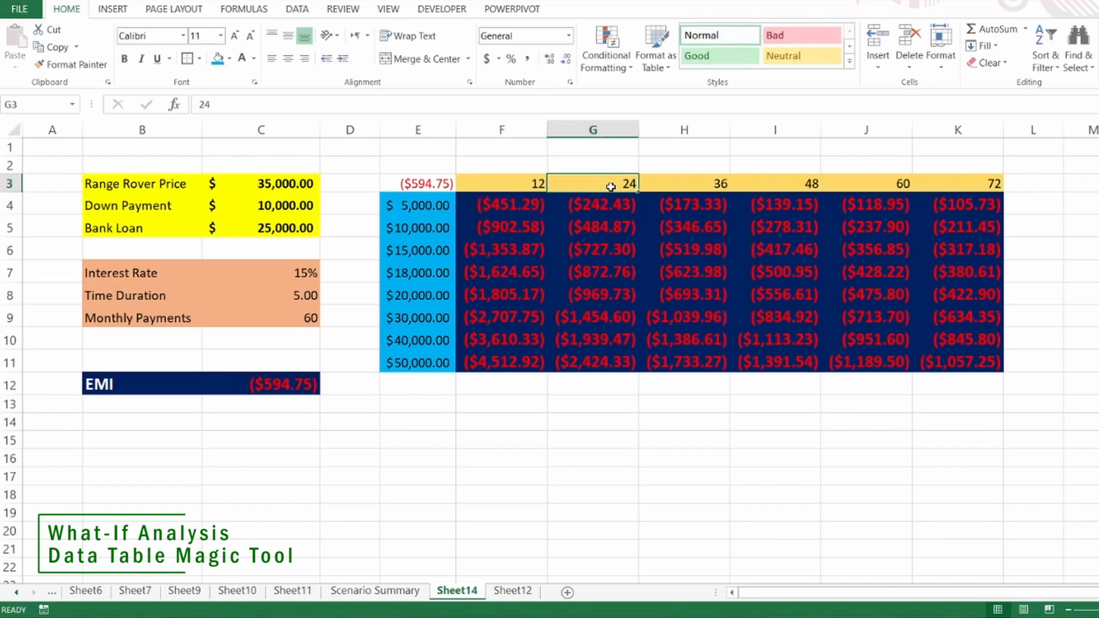
left_click(696, 181)
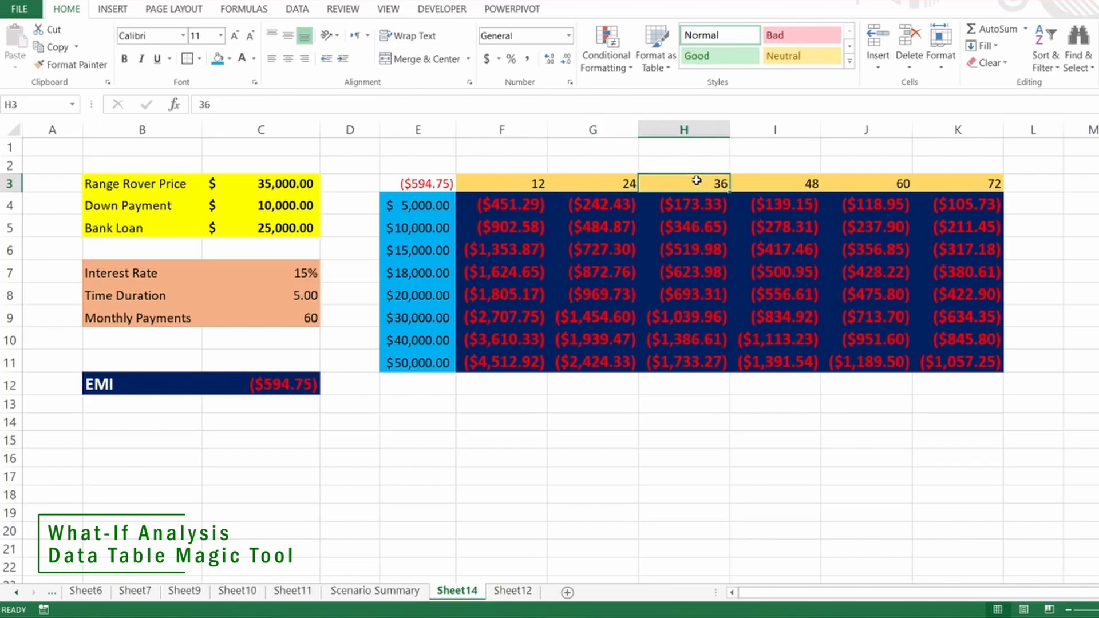